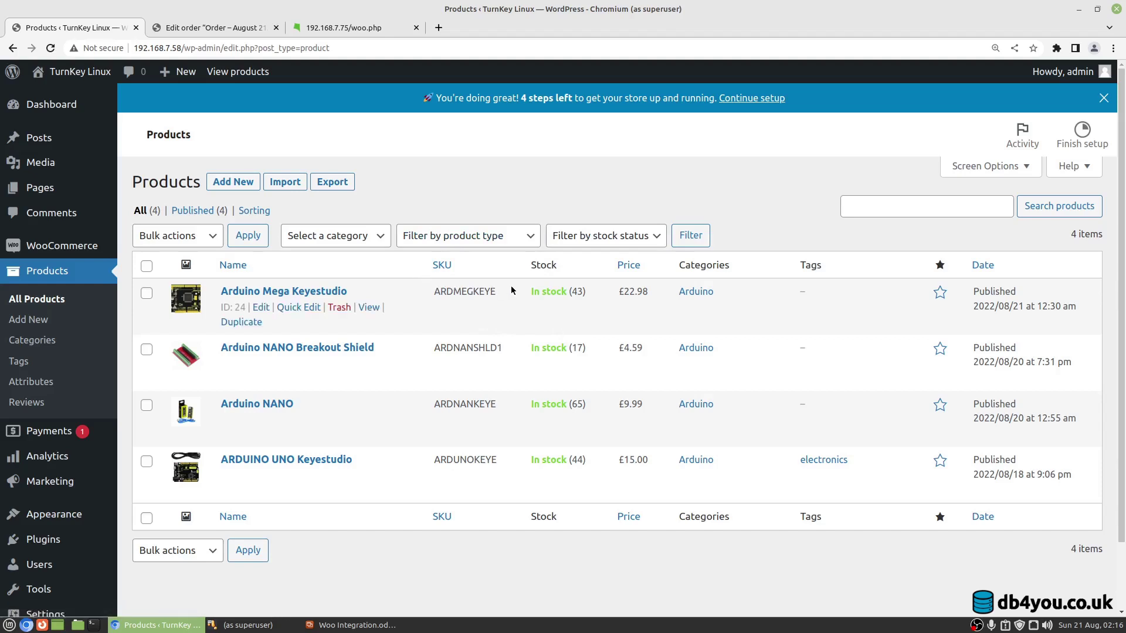
Examine the product list's SKUs and stock, and open the ARDUINO UNO Keyestudio product to review its Inventory data
{"action": "mouse_move", "coordinate": [467, 374]}
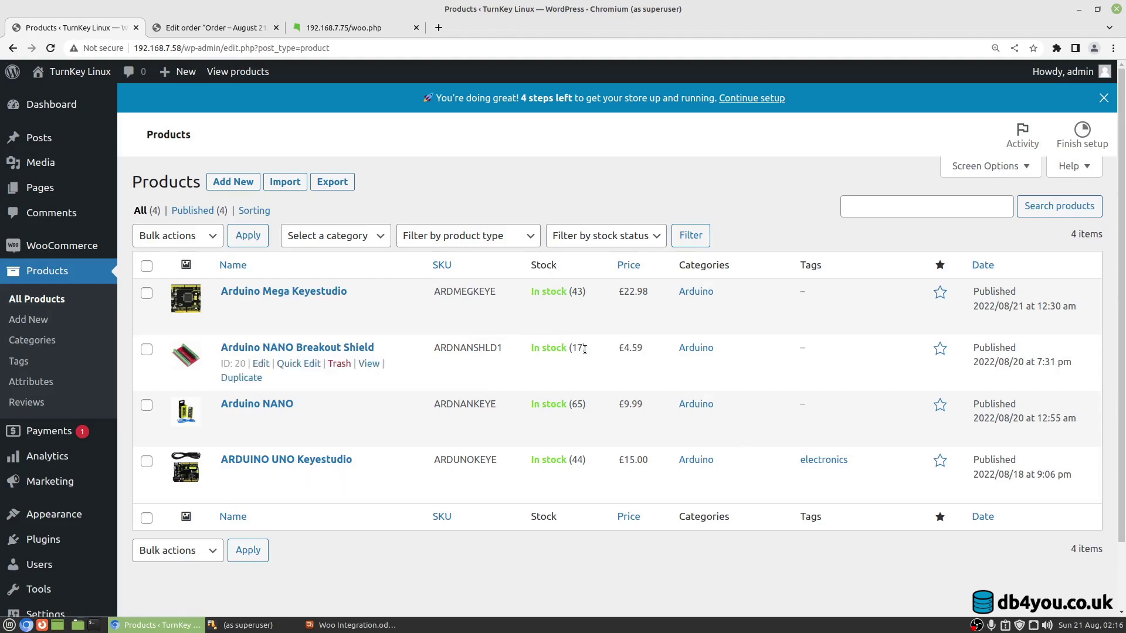
{"action": "mouse_move", "coordinate": [610, 393]}
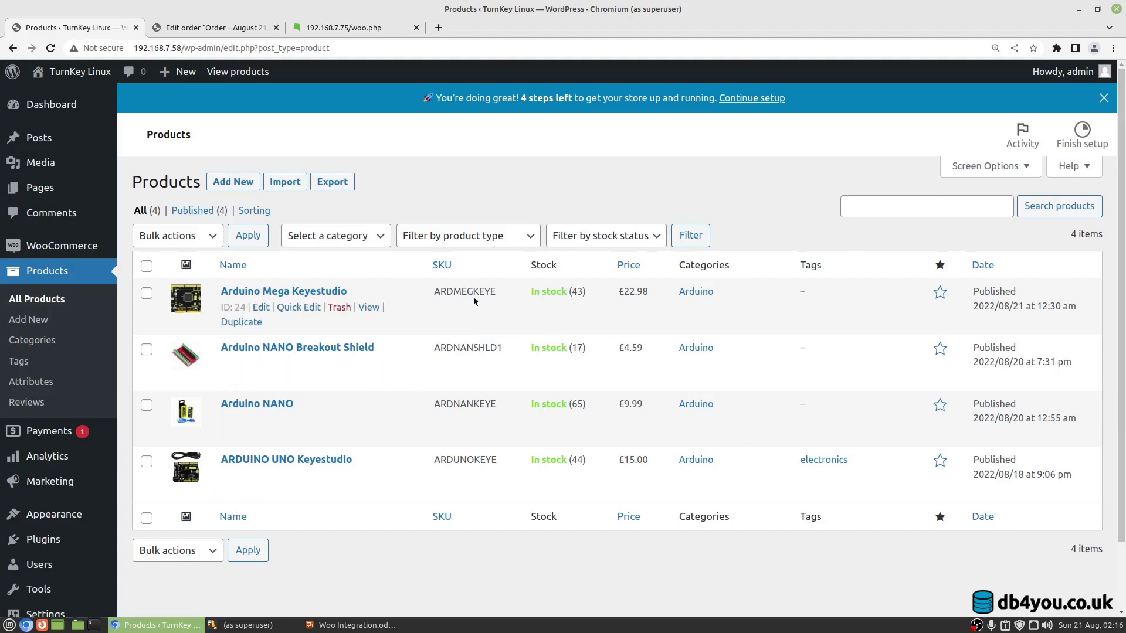
{"action": "scroll", "coordinate": [248, 295], "scroll_direction": "down", "scroll_amount": 3}
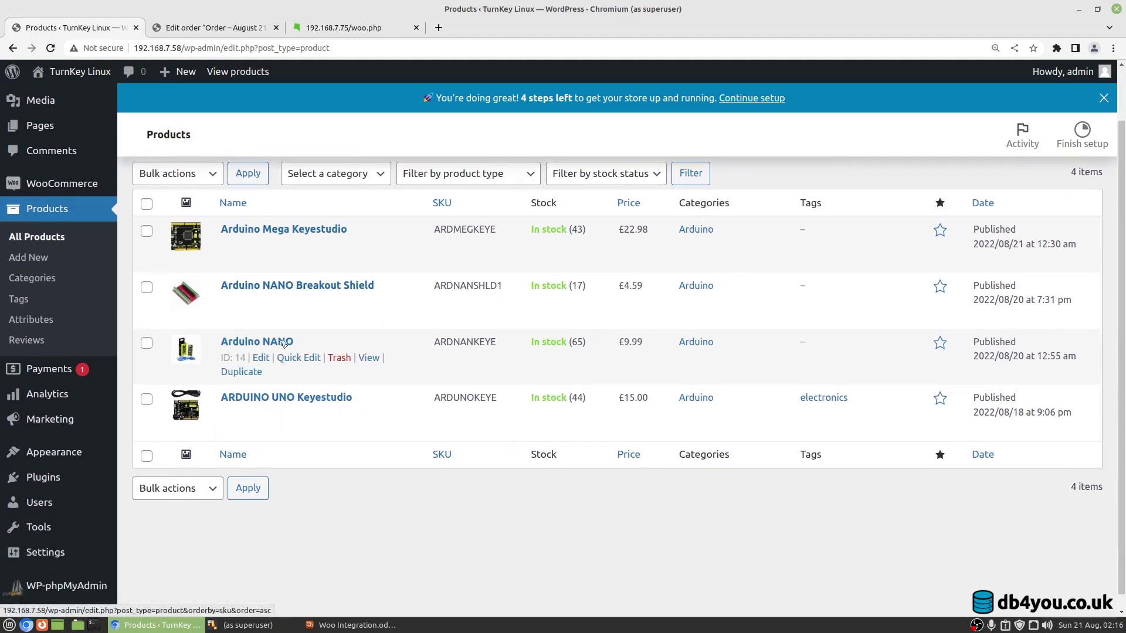
{"action": "scroll", "coordinate": [524, 383], "scroll_direction": "up", "scroll_amount": 3}
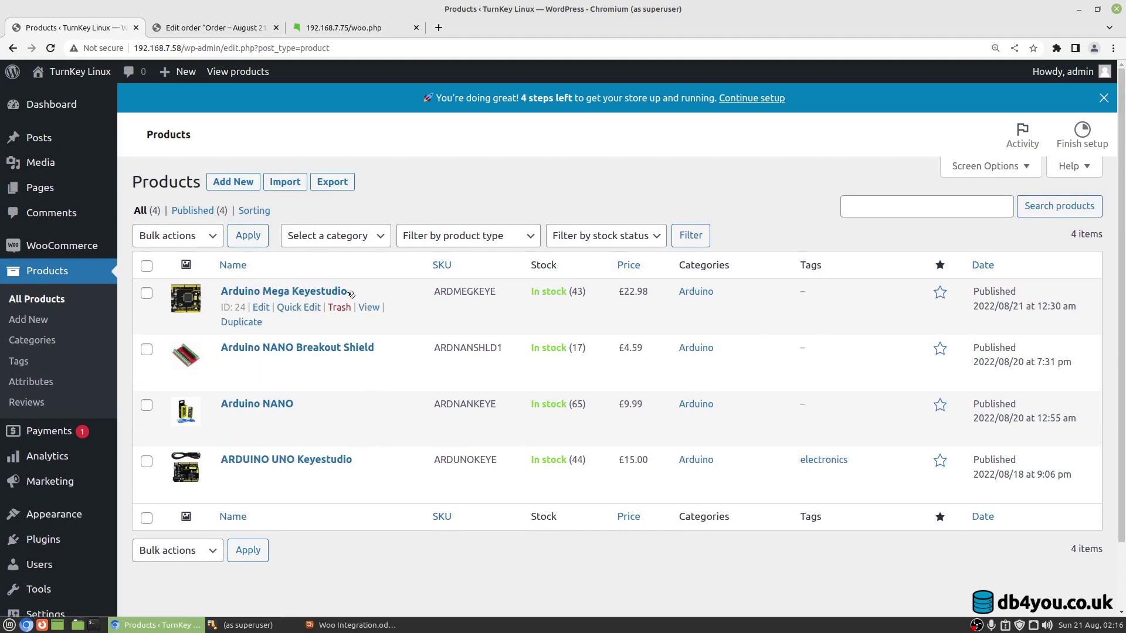
{"action": "left_click", "coordinate": [280, 461]}
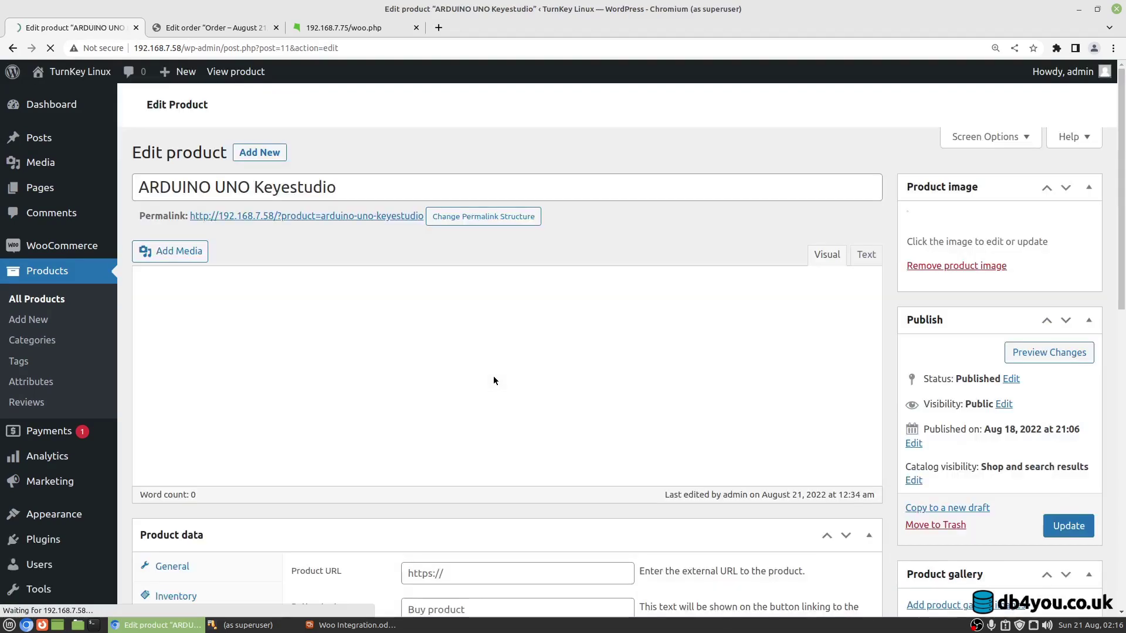
{"action": "scroll", "coordinate": [463, 367], "scroll_direction": "down", "scroll_amount": 4}
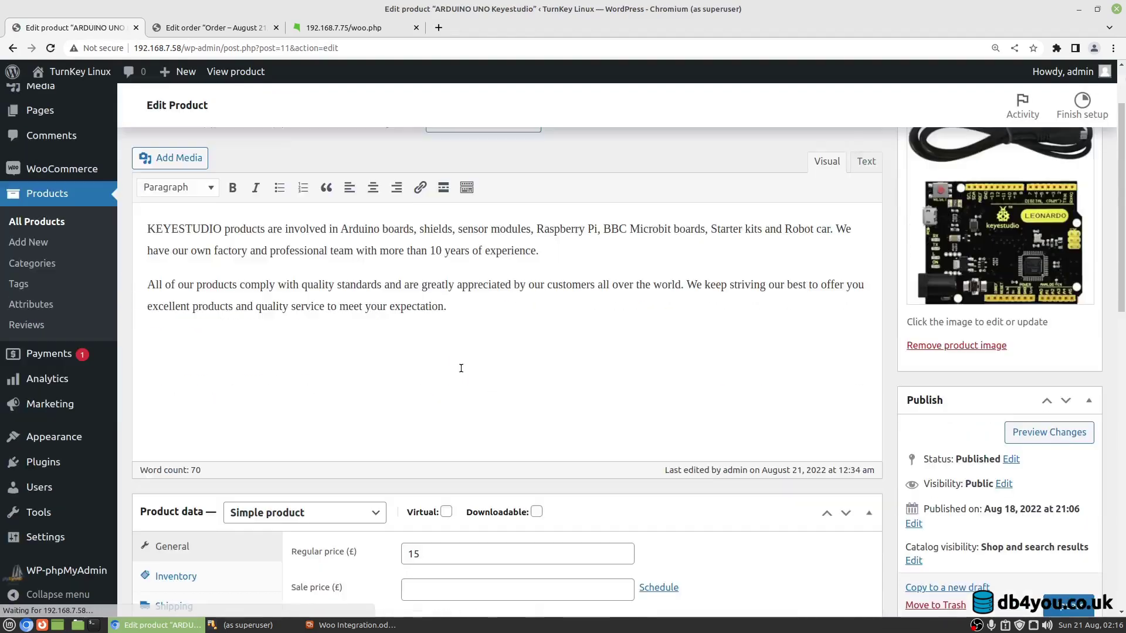
{"action": "left_click", "coordinate": [176, 482]}
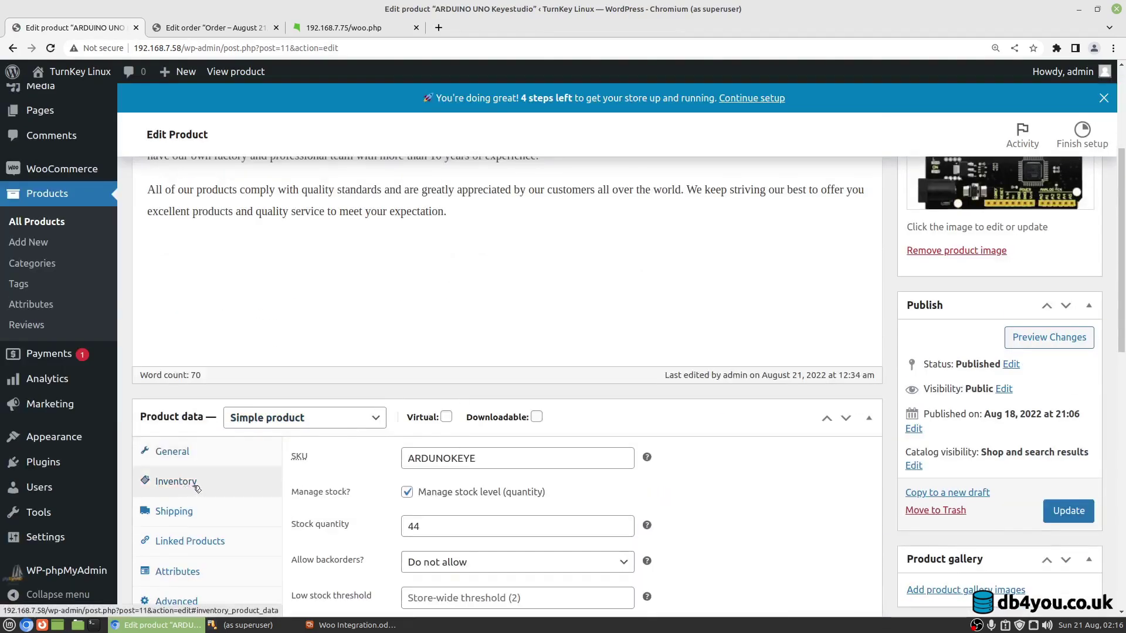
{"action": "scroll", "coordinate": [275, 475], "scroll_direction": "down", "scroll_amount": 2}
{"action": "scroll", "coordinate": [326, 490], "scroll_direction": "up", "scroll_amount": 4}
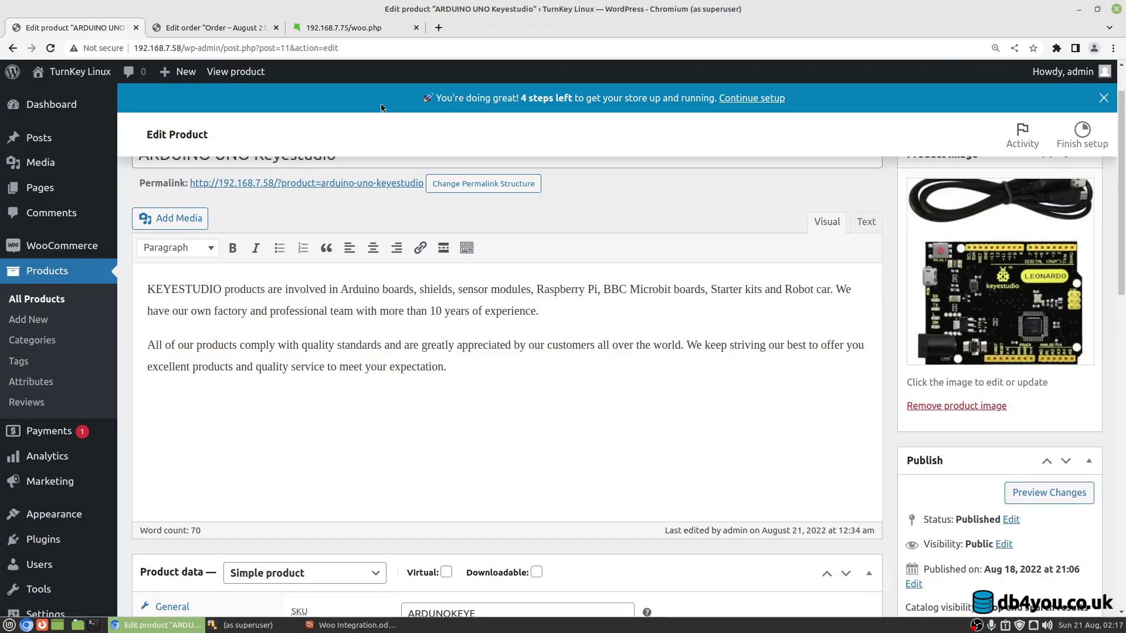
On the woo.php query page, list the stock levels of all products by running an empty Stock Level query
{"action": "left_click", "coordinate": [349, 28]}
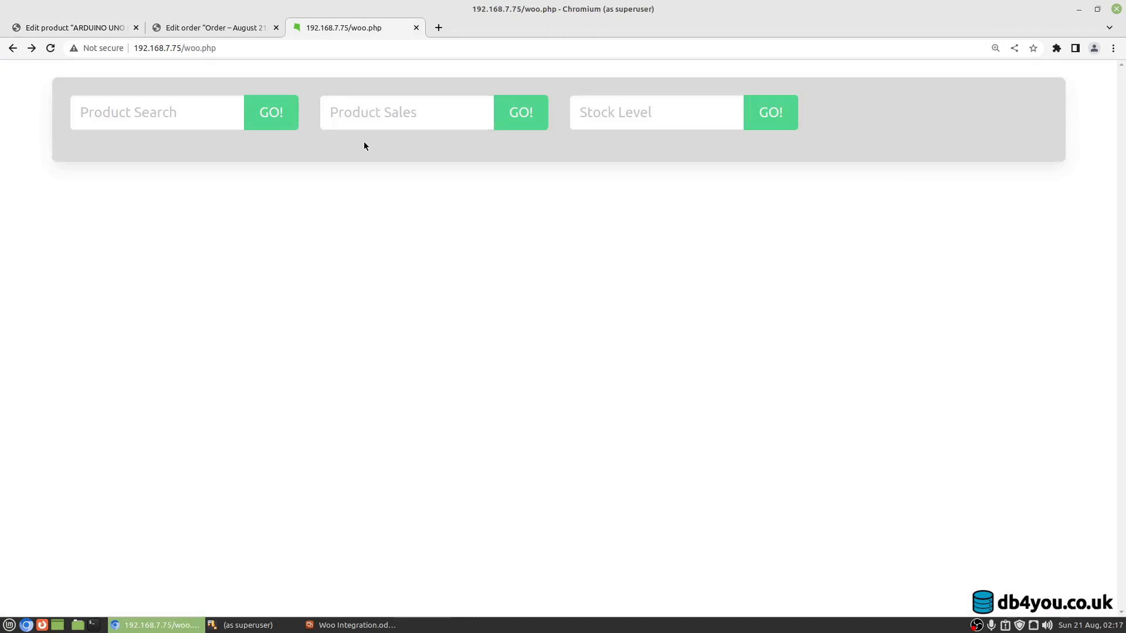
{"action": "left_click", "coordinate": [378, 122]}
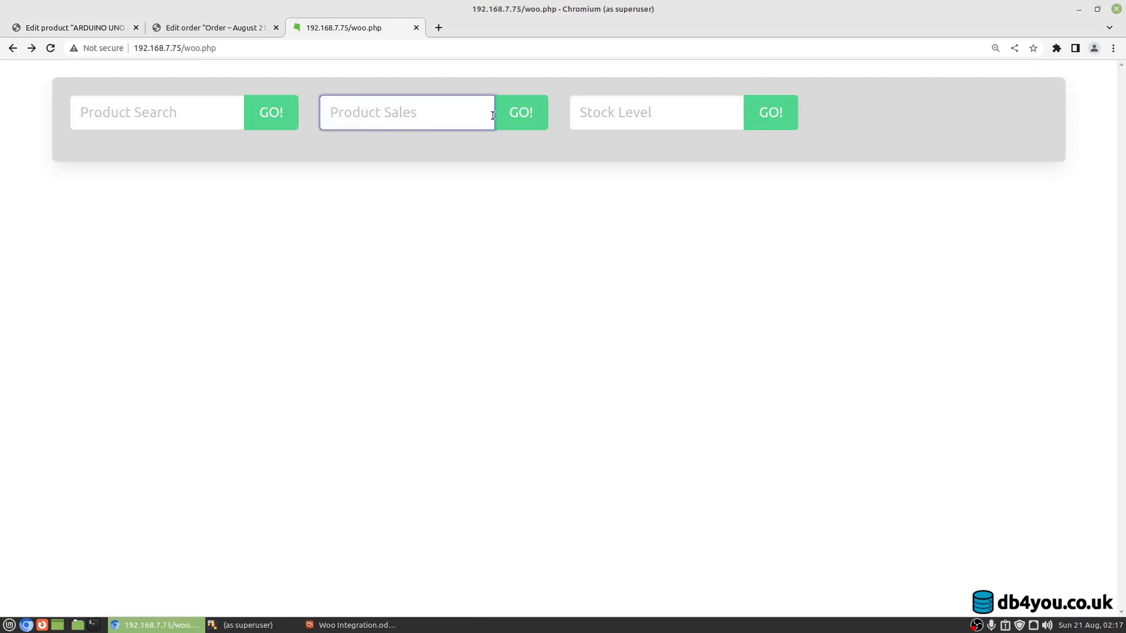
{"action": "left_click", "coordinate": [618, 120]}
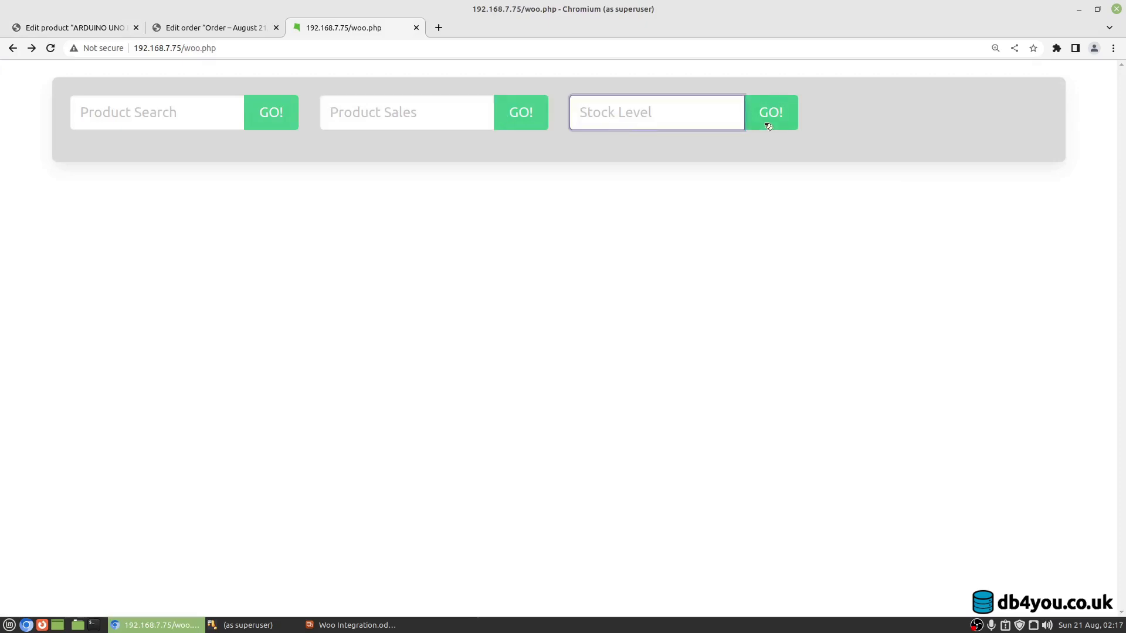
{"action": "left_click", "coordinate": [769, 127]}
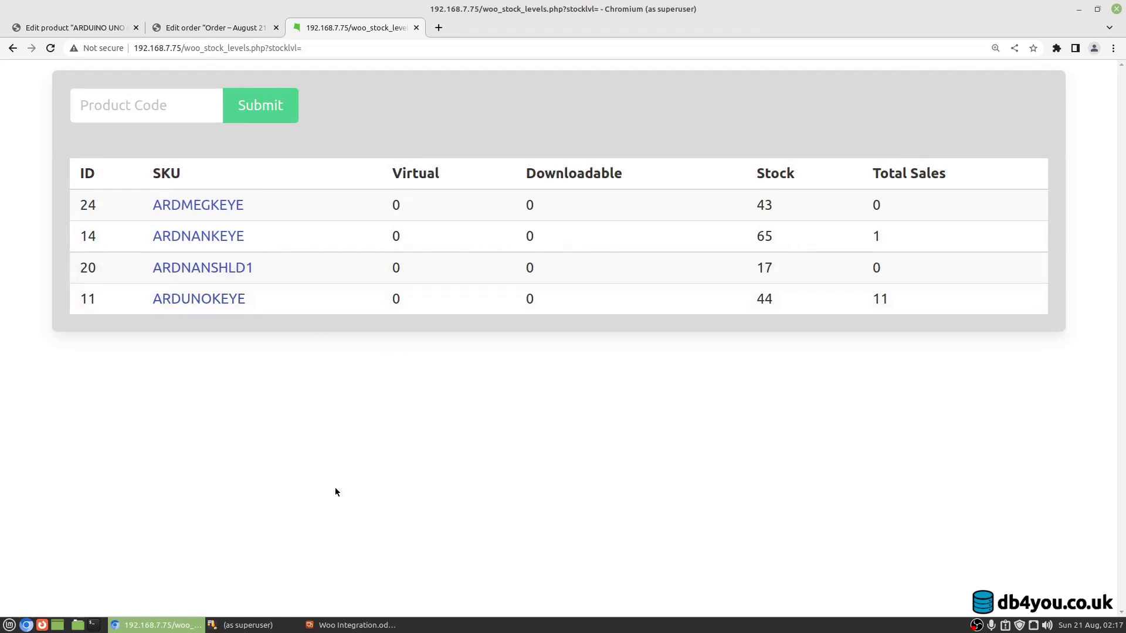
Compare the inventory data on the Arduino UNO's WordPress edit page with the stock level list
{"action": "left_click", "coordinate": [111, 28]}
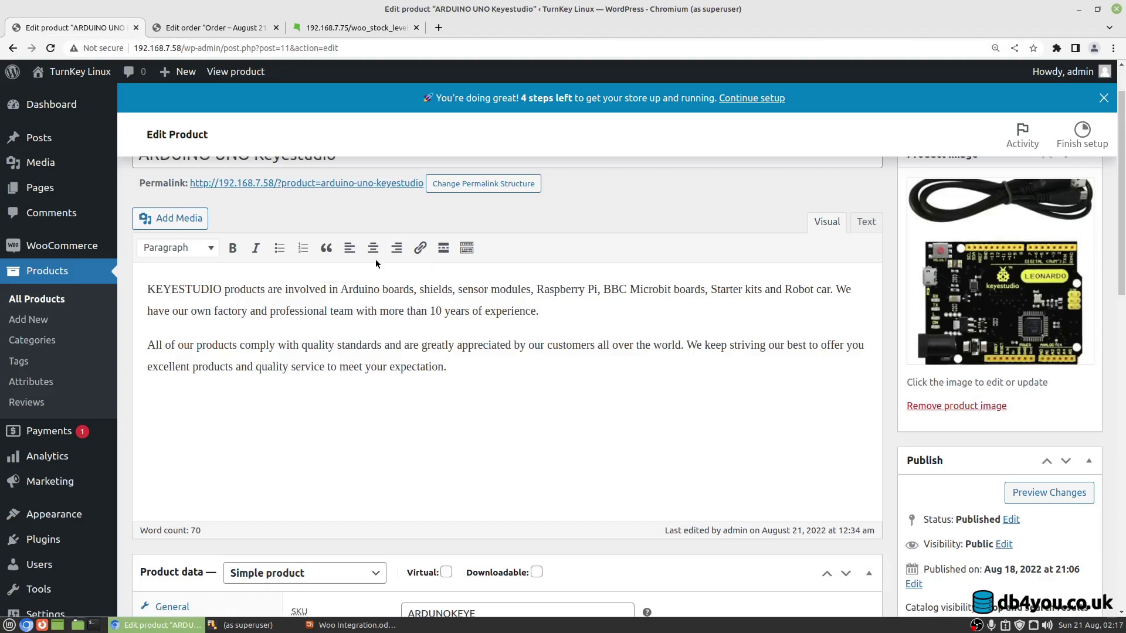
{"action": "scroll", "coordinate": [308, 273], "scroll_direction": "up", "scroll_amount": 1}
{"action": "scroll", "coordinate": [307, 363], "scroll_direction": "down", "scroll_amount": 5}
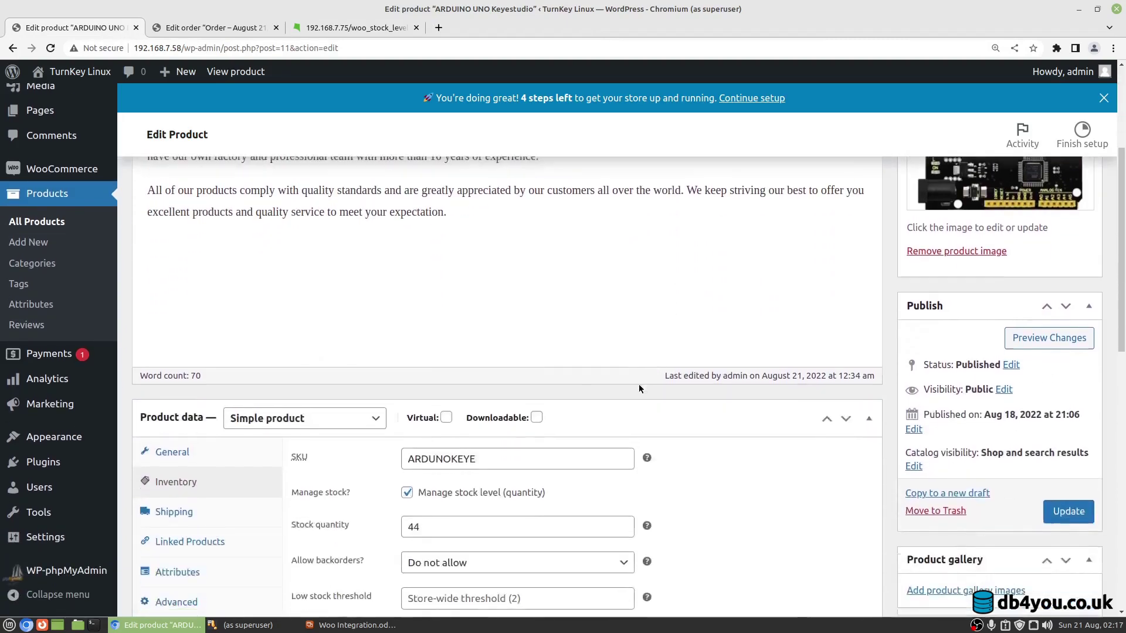
{"action": "scroll", "coordinate": [194, 328], "scroll_direction": "up", "scroll_amount": 3}
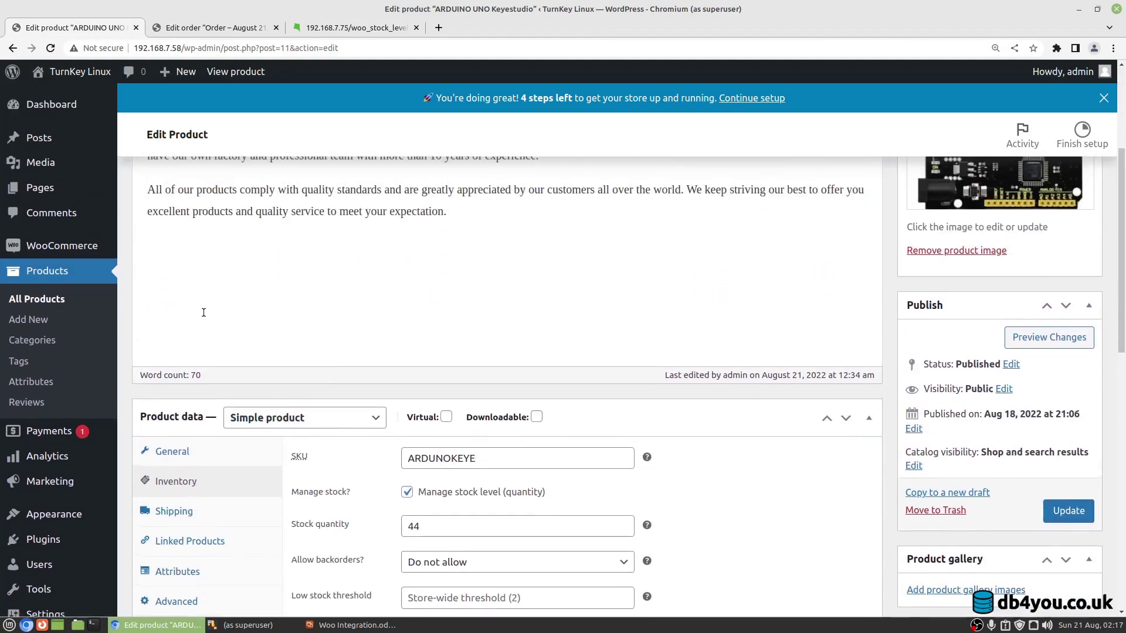
{"action": "left_click", "coordinate": [333, 29]}
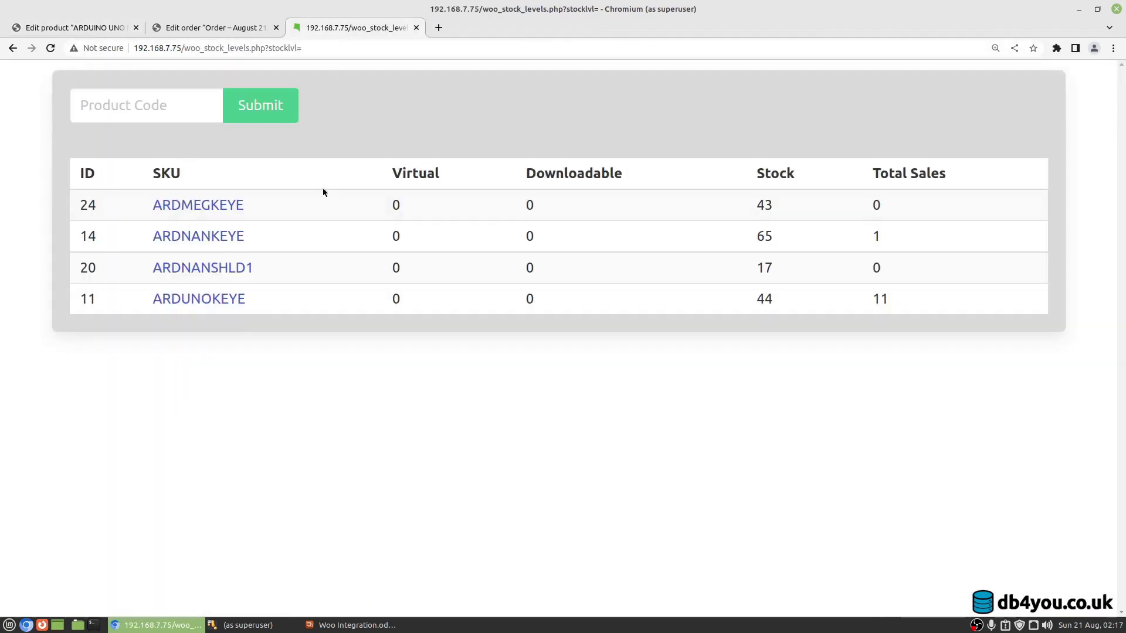
Examine the ARDUNOKEYE product details and its total sales orders, and return to the stock level list
{"action": "left_click", "coordinate": [217, 300]}
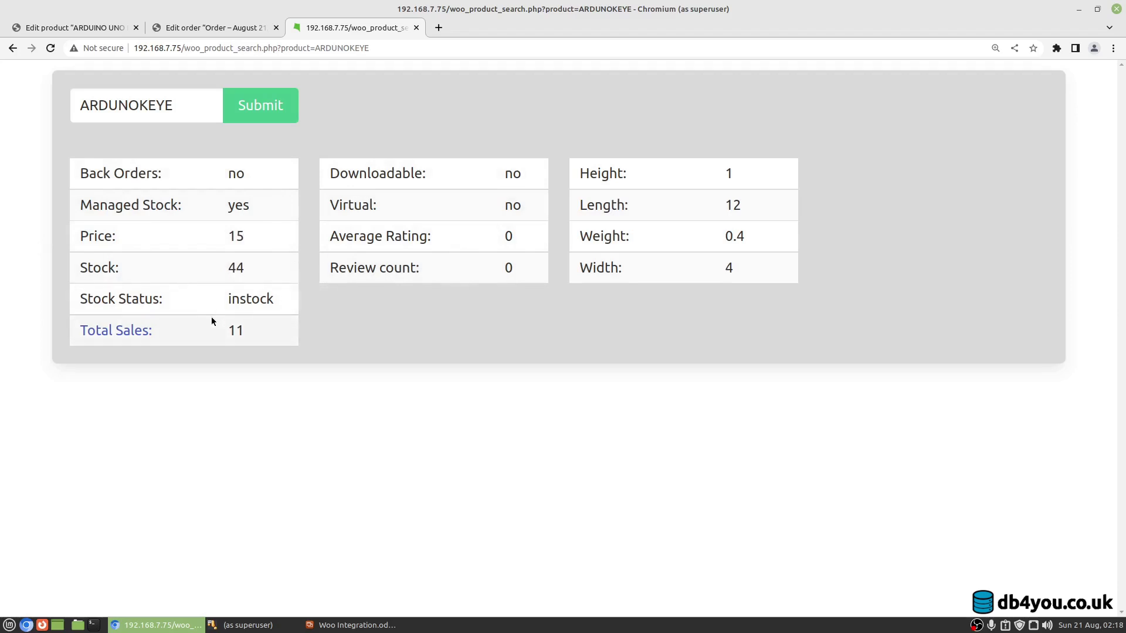
{"action": "left_click", "coordinate": [114, 331]}
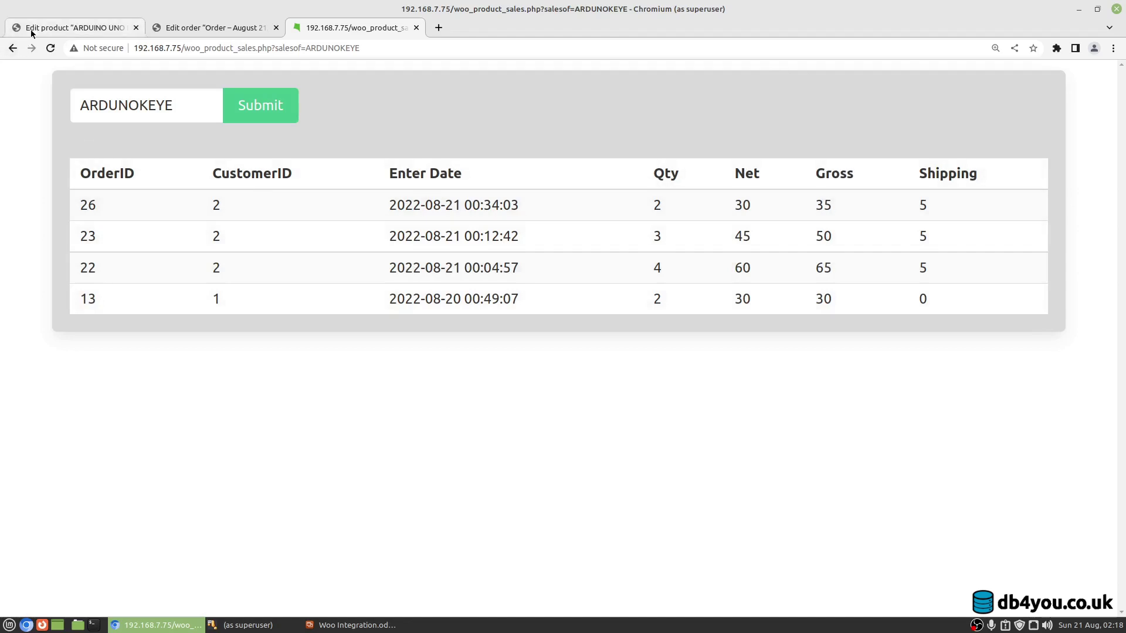
{"action": "left_click", "coordinate": [13, 48]}
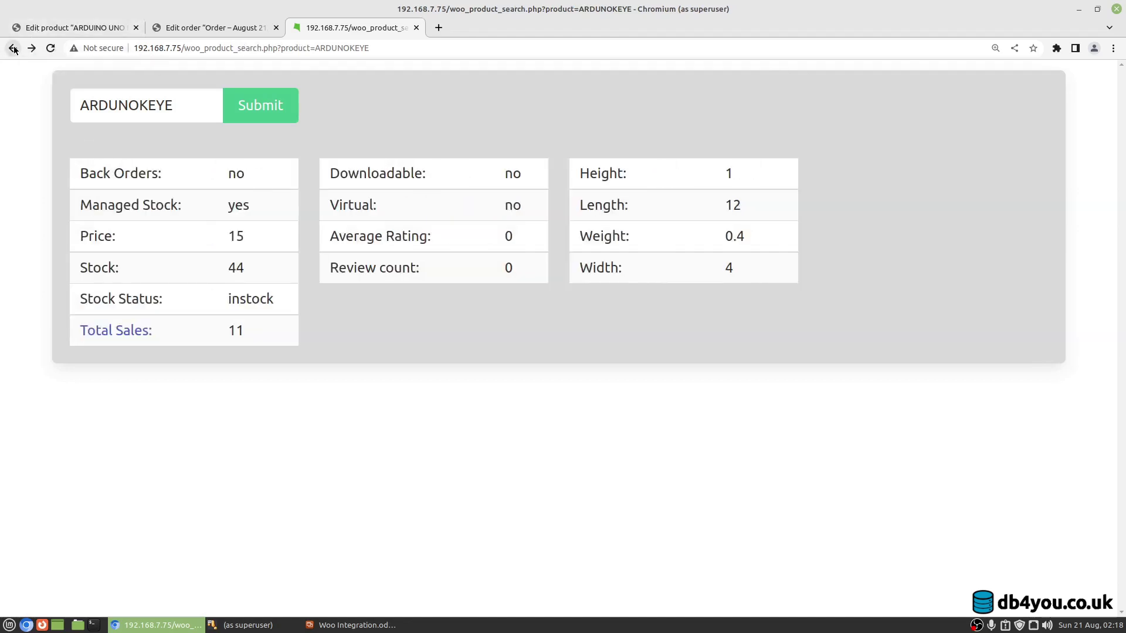
{"action": "left_click", "coordinate": [13, 48]}
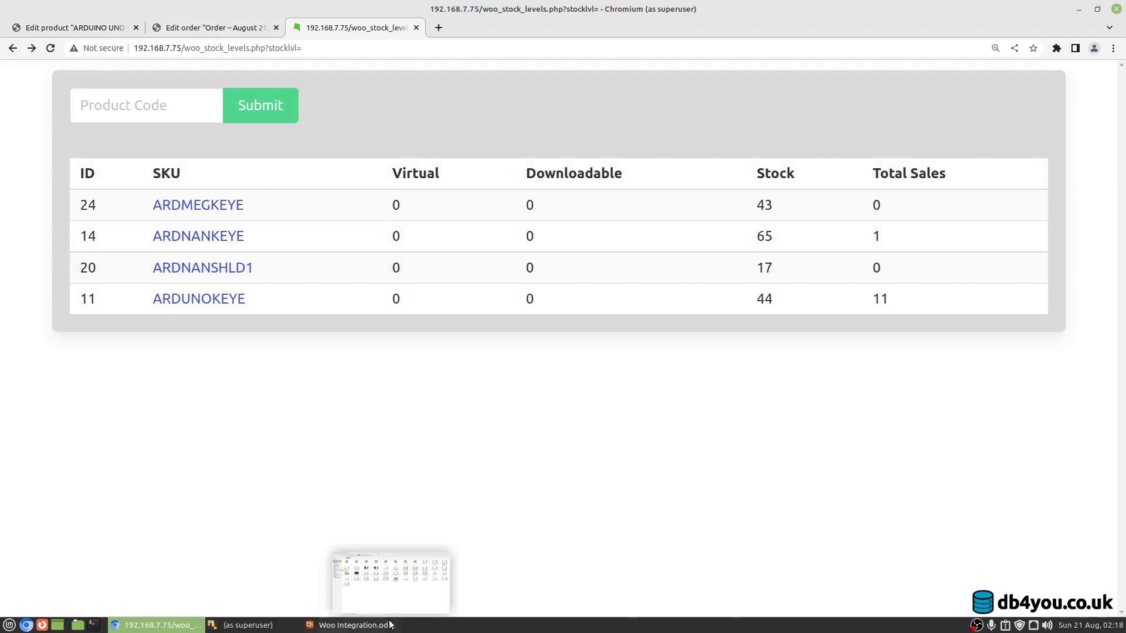
View the Woo and WMS server slide in LibreOffice Impress, and return to the woo.php query page in Chromium
{"action": "left_click", "coordinate": [355, 625]}
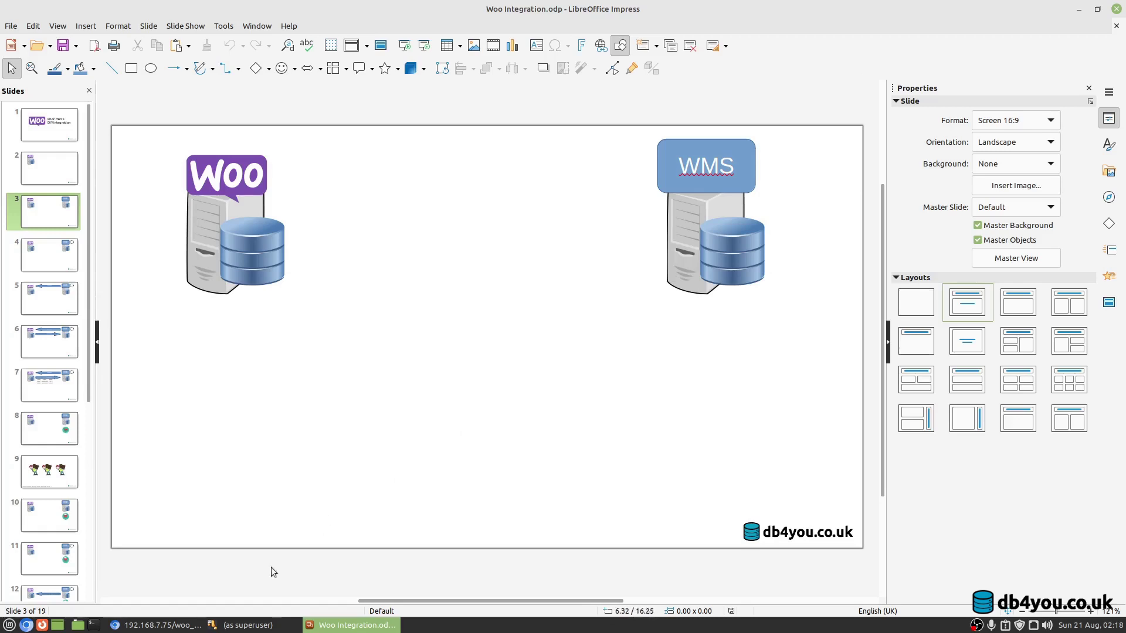
{"action": "left_click", "coordinate": [158, 625]}
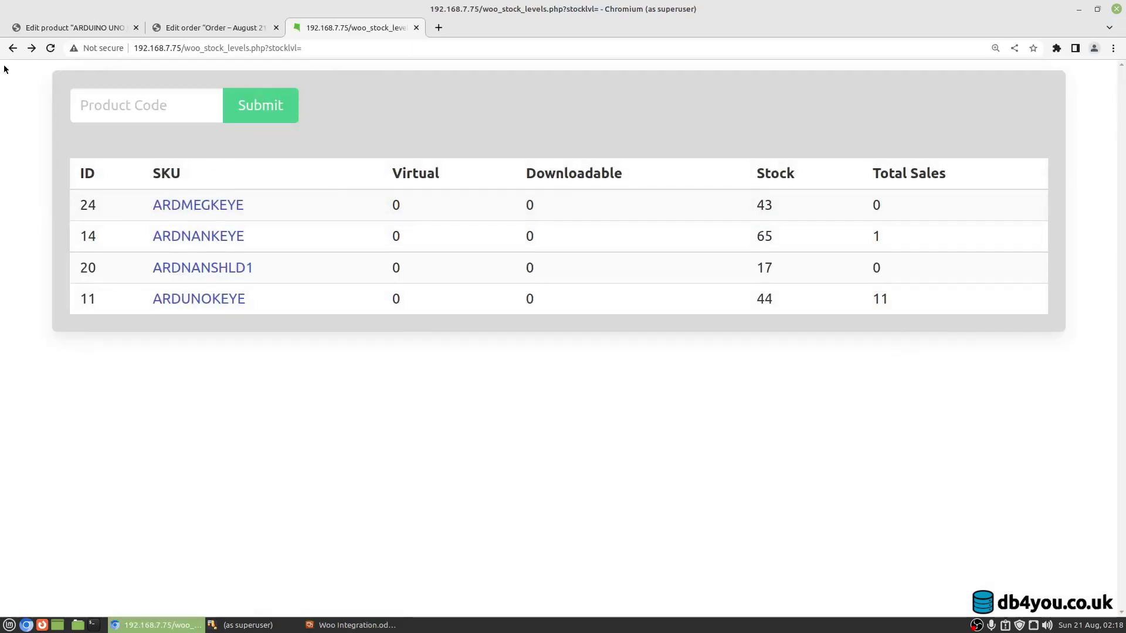
{"action": "left_click", "coordinate": [12, 49]}
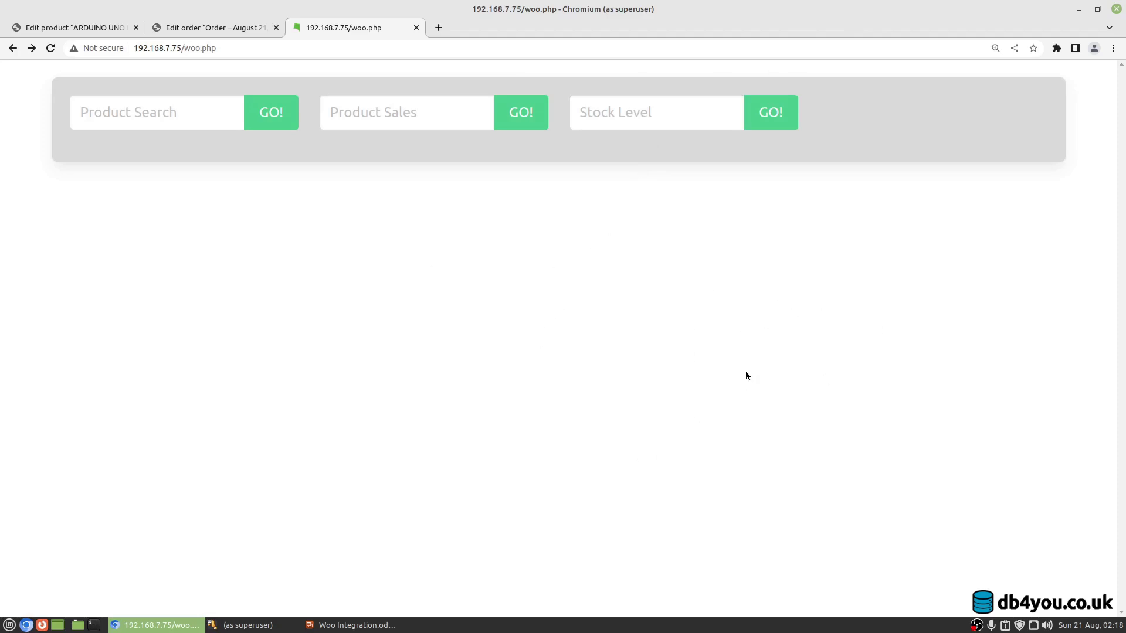
View the running TURNKEY WORDPRESS virtual machine's console in VirtualBox, and minimize its window
{"action": "mouse_move", "coordinate": [349, 625]}
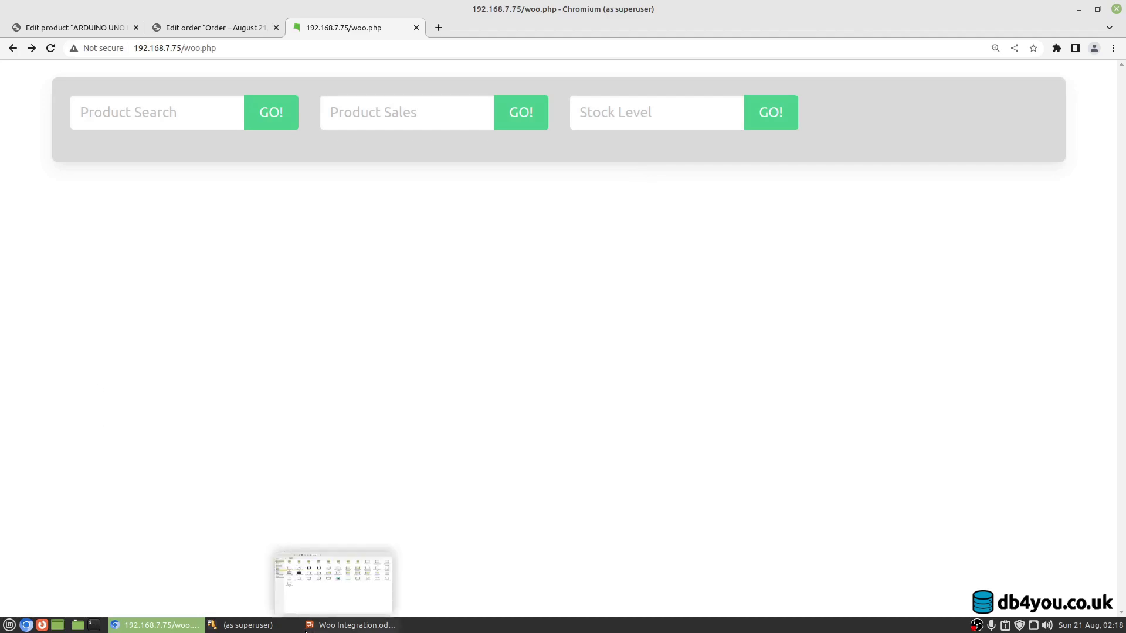
{"action": "left_click", "coordinate": [244, 626]}
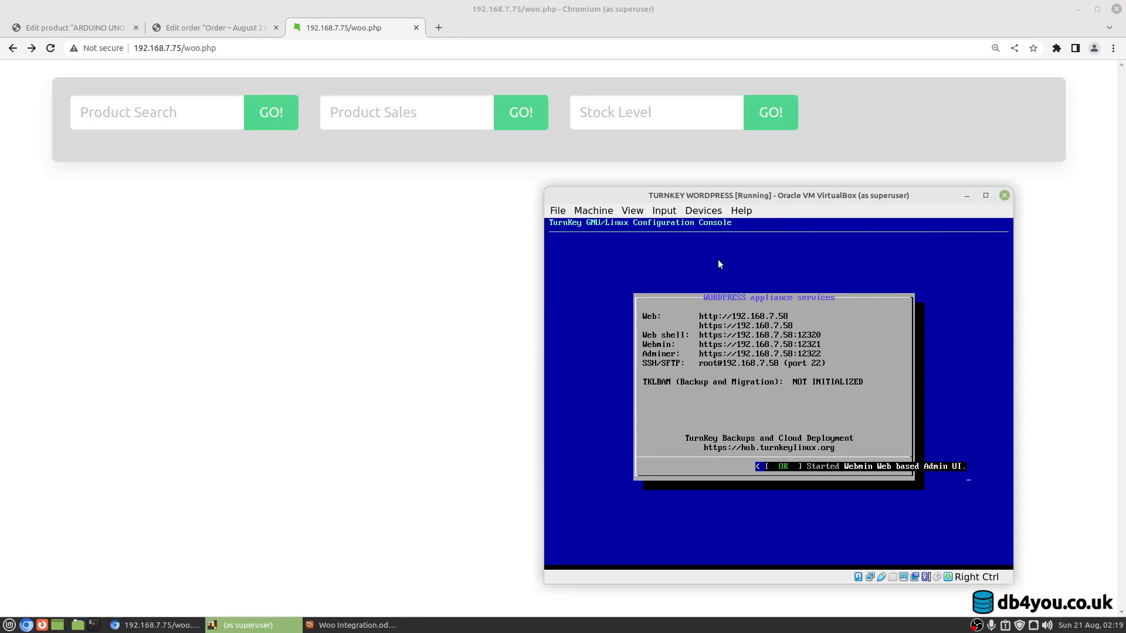
{"action": "left_click", "coordinate": [969, 196]}
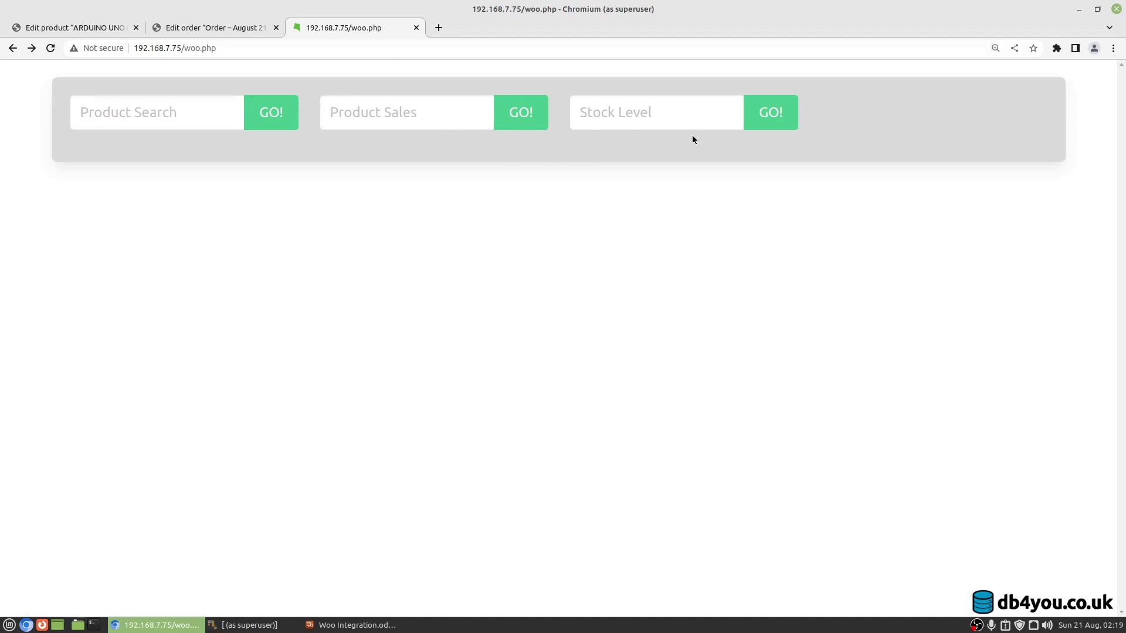
List all stock levels, open the ARDUNOKEYE product details and copy its product code
{"action": "left_click", "coordinate": [684, 117]}
{"action": "left_click", "coordinate": [770, 113]}
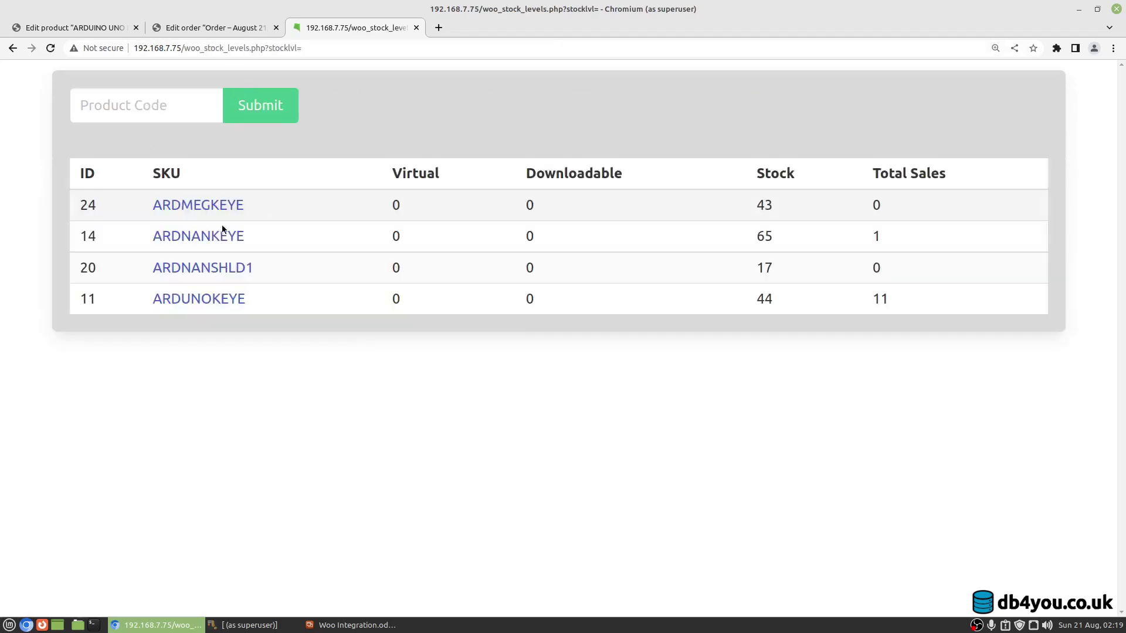
{"action": "left_click", "coordinate": [220, 305]}
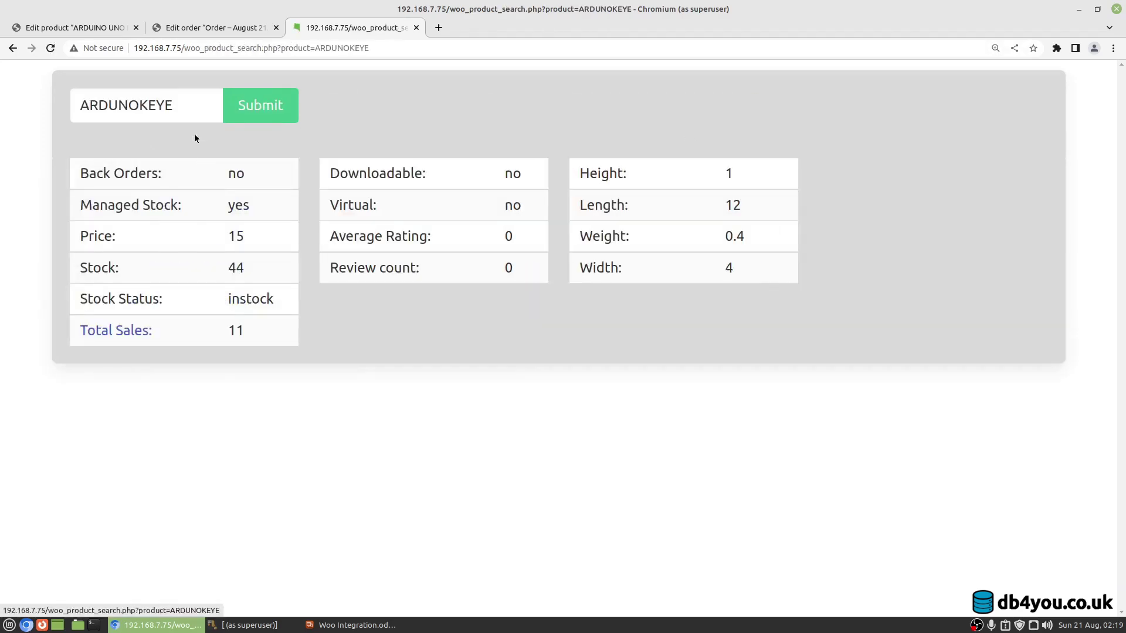
{"action": "double_click", "coordinate": [174, 111]}
{"action": "key", "text": "ctrl+c"}
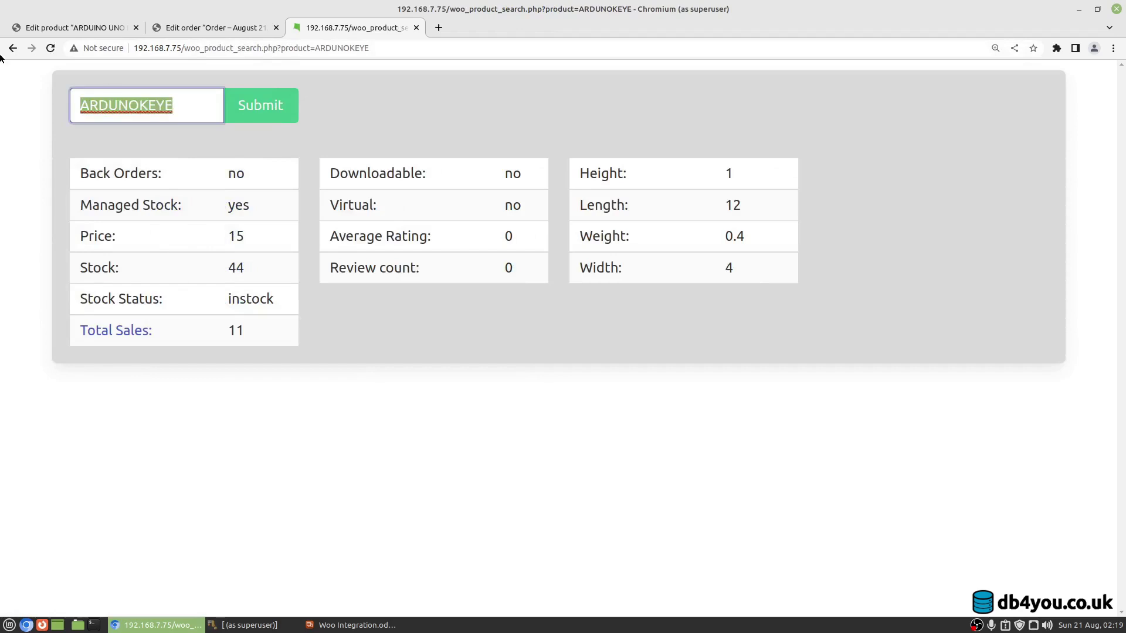
Return to the woo.php query page and run a Product Search for the copied code ARDUNOKEYE
{"action": "left_click", "coordinate": [12, 48]}
{"action": "left_click", "coordinate": [13, 48]}
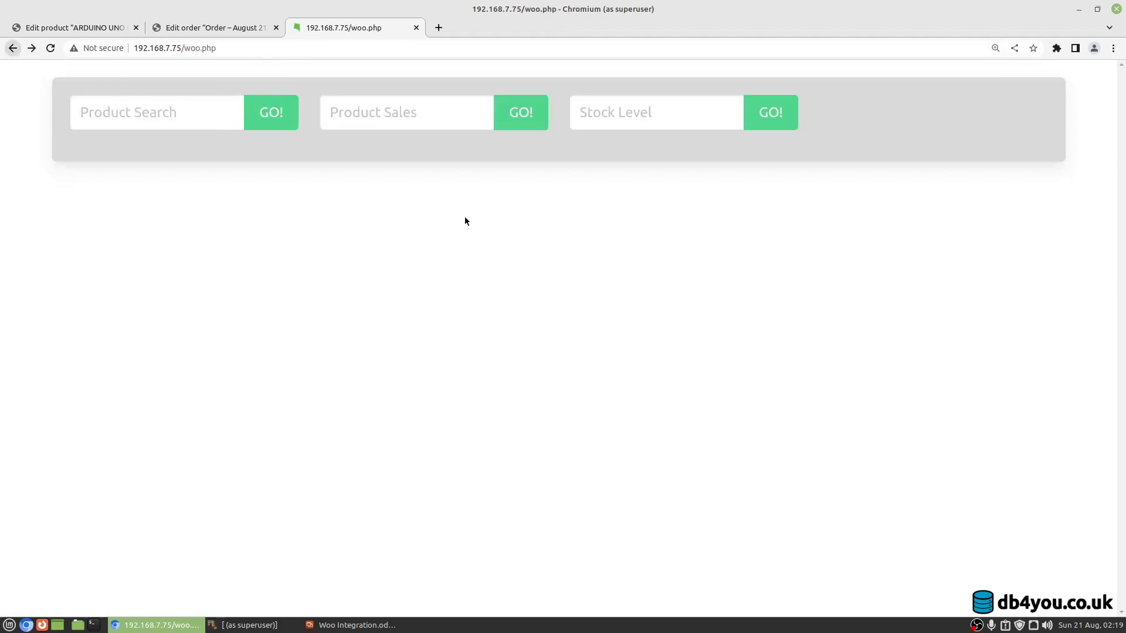
{"action": "left_click", "coordinate": [203, 108]}
{"action": "key", "text": "ctrl+v"}
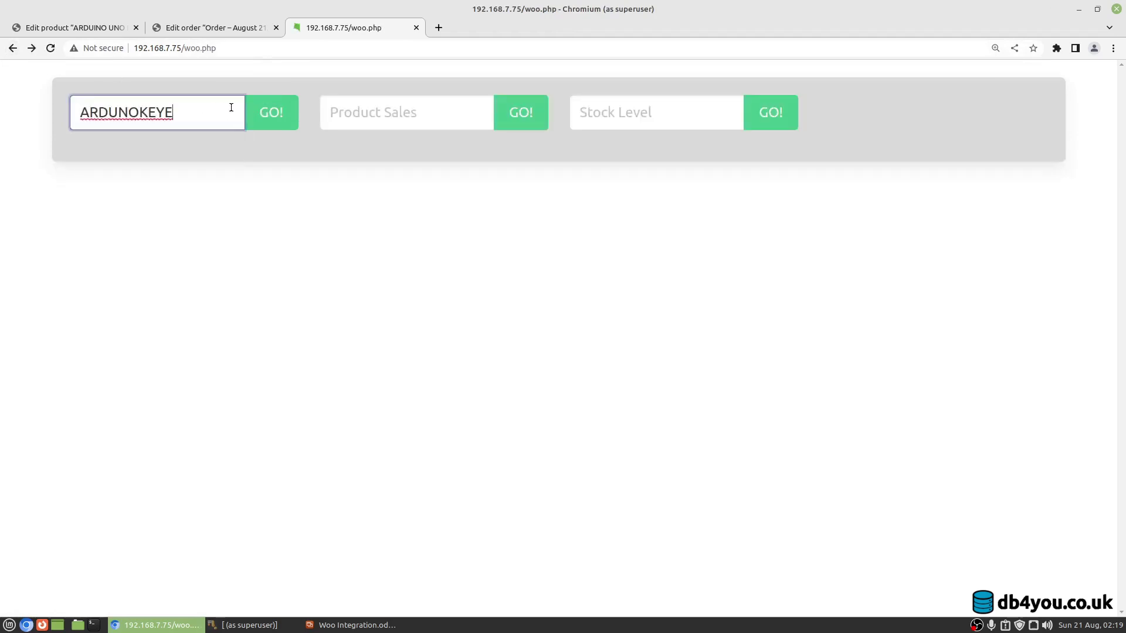
{"action": "left_click", "coordinate": [268, 117]}
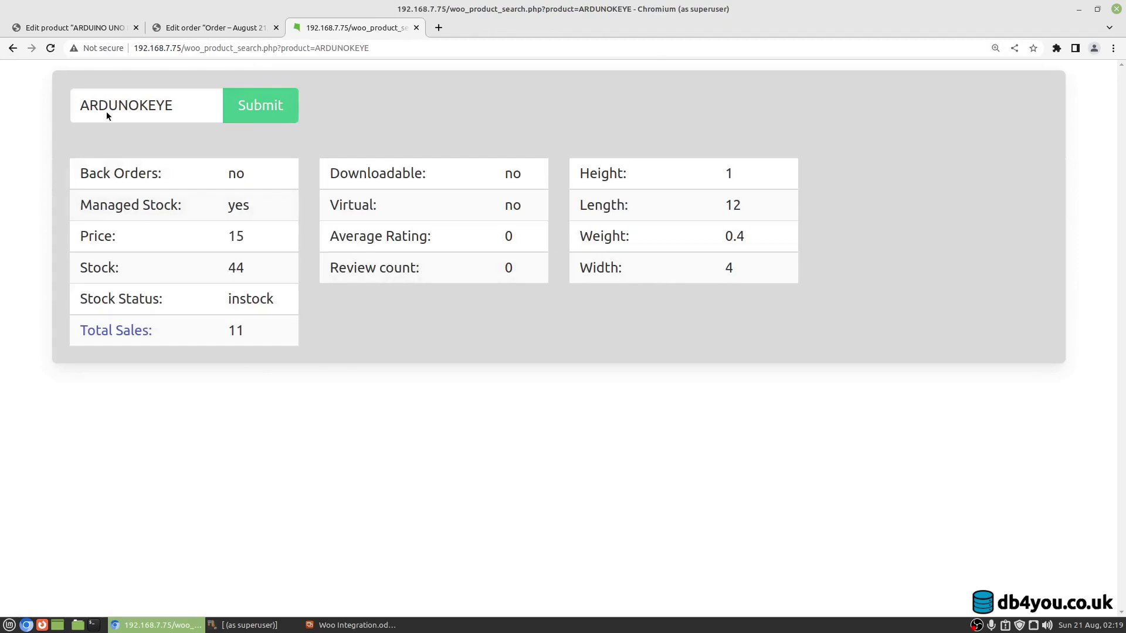
Return to the query page and run a Product Sales query for ARDUNOKEYE
{"action": "left_click", "coordinate": [18, 48]}
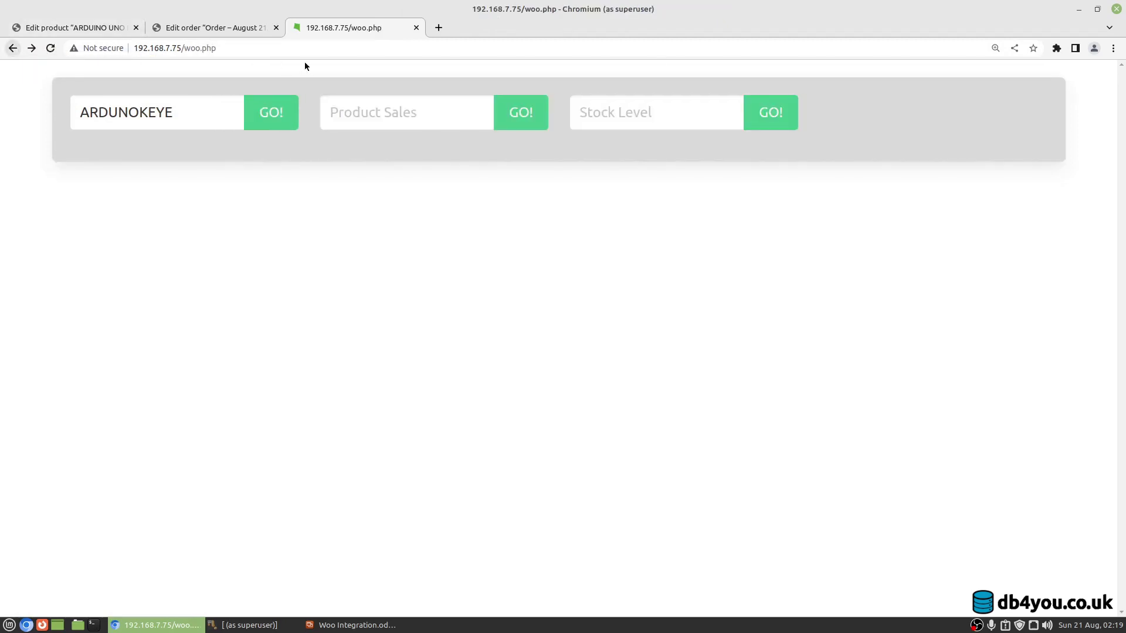
{"action": "left_click", "coordinate": [383, 112]}
{"action": "key", "text": "ctrl+v"}
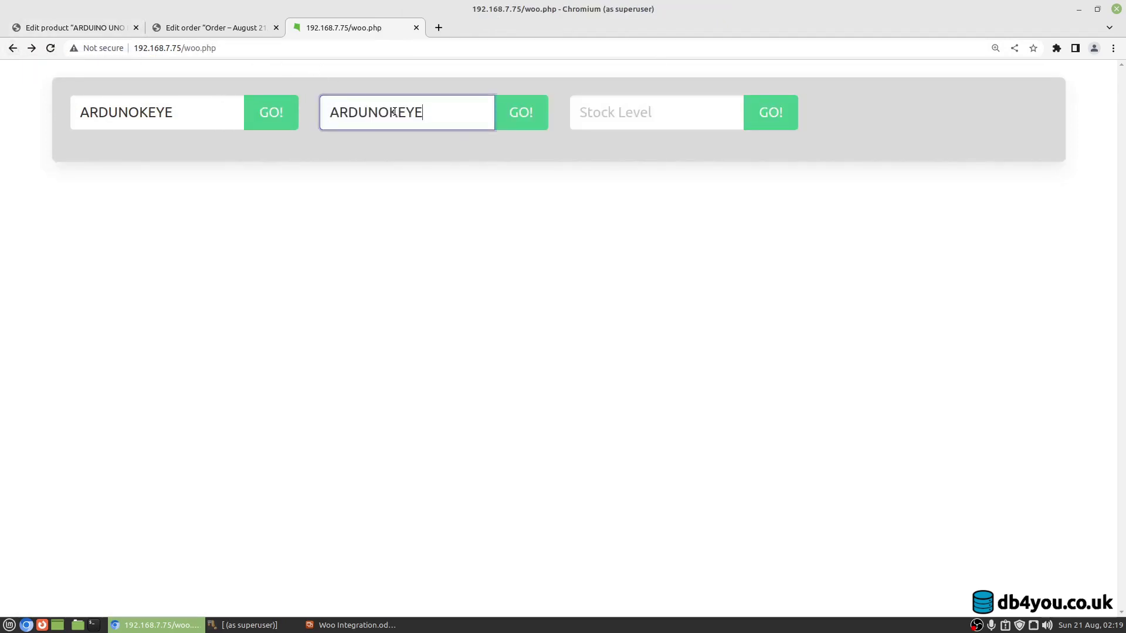
{"action": "left_click", "coordinate": [512, 112]}
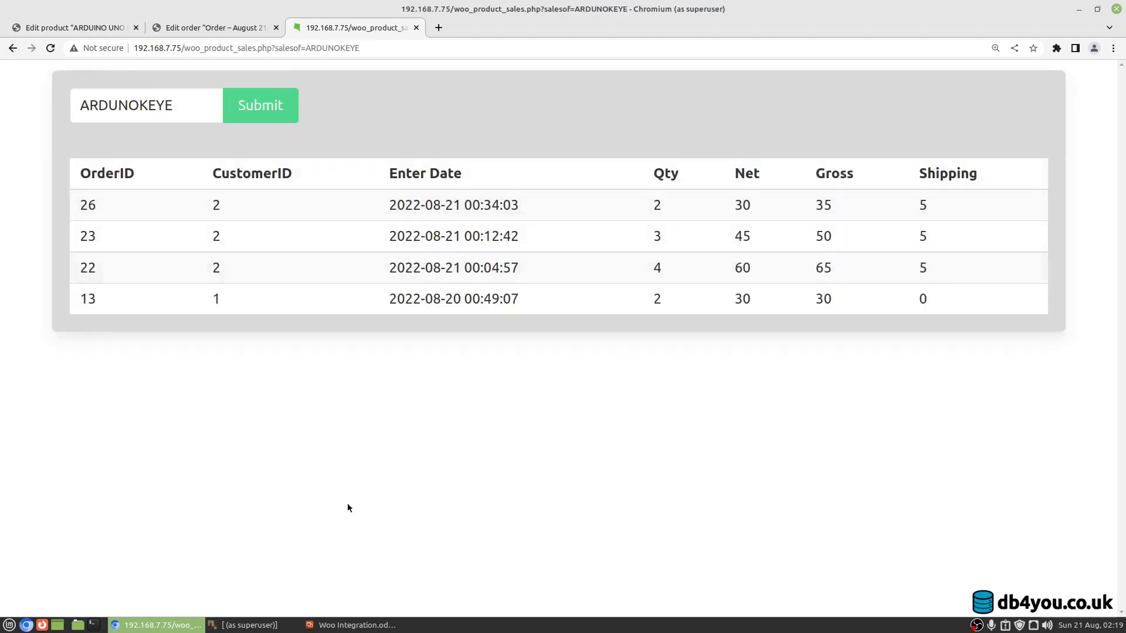
Return to the woo.php query page and review the latest order's customer details, items and totals in the WooCommerce order editor
{"action": "left_click", "coordinate": [11, 51]}
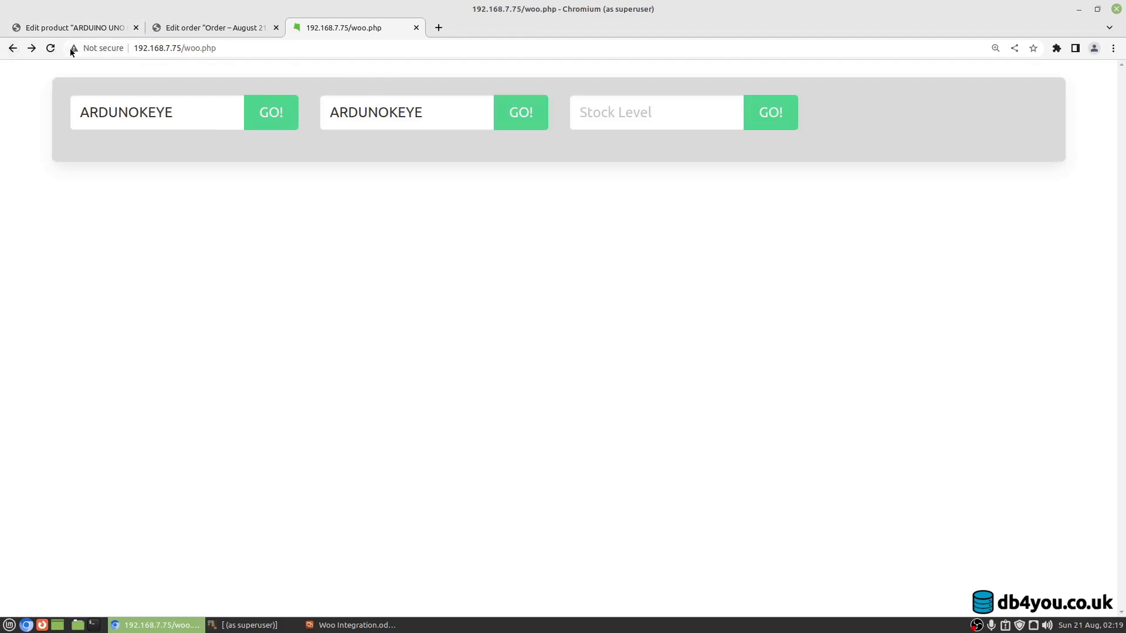
{"action": "left_click", "coordinate": [188, 28]}
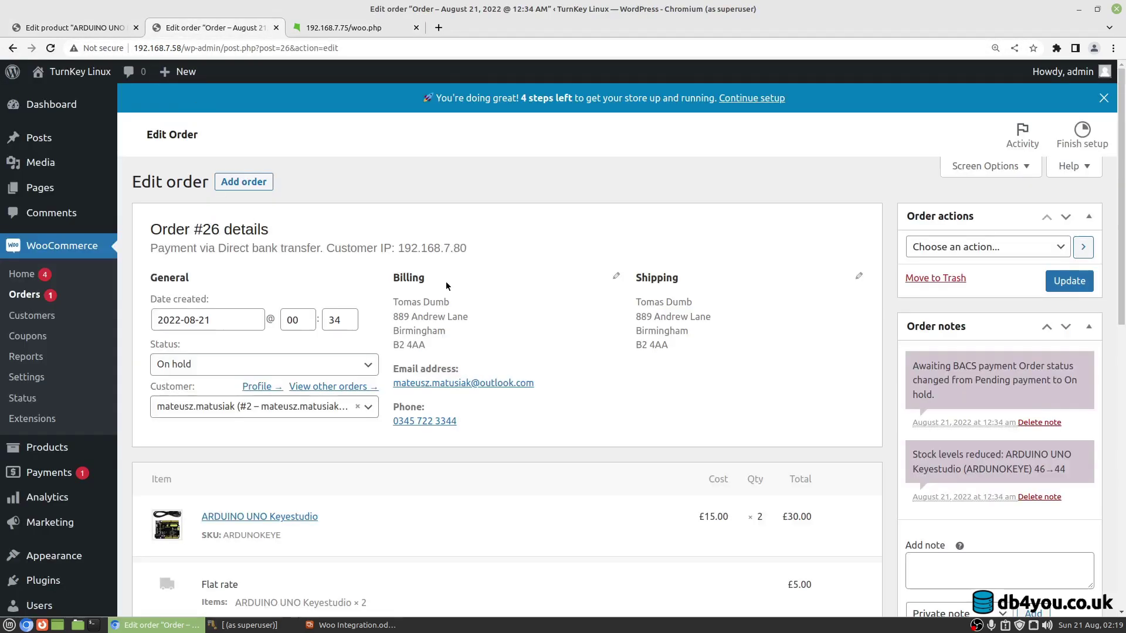
{"action": "scroll", "coordinate": [574, 592], "scroll_direction": "down", "scroll_amount": 8}
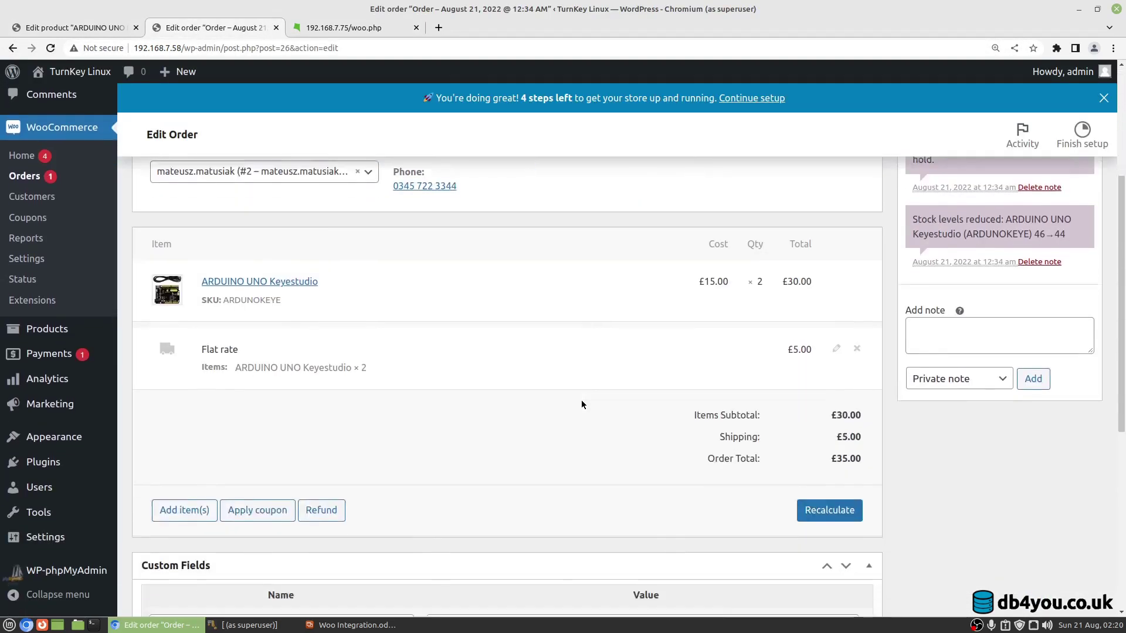
{"action": "scroll", "coordinate": [572, 403], "scroll_direction": "up", "scroll_amount": 8}
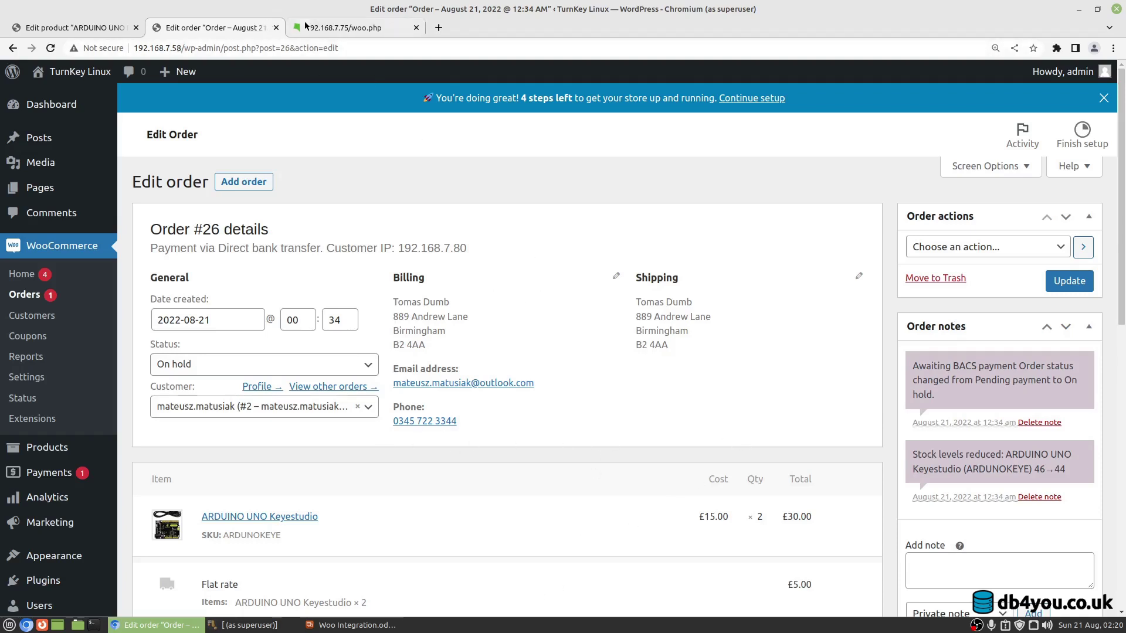
Rerun the Product Sales query for ARDUNOKEYE and highlight the order IDs in the second and third result rows
{"action": "left_click", "coordinate": [328, 27]}
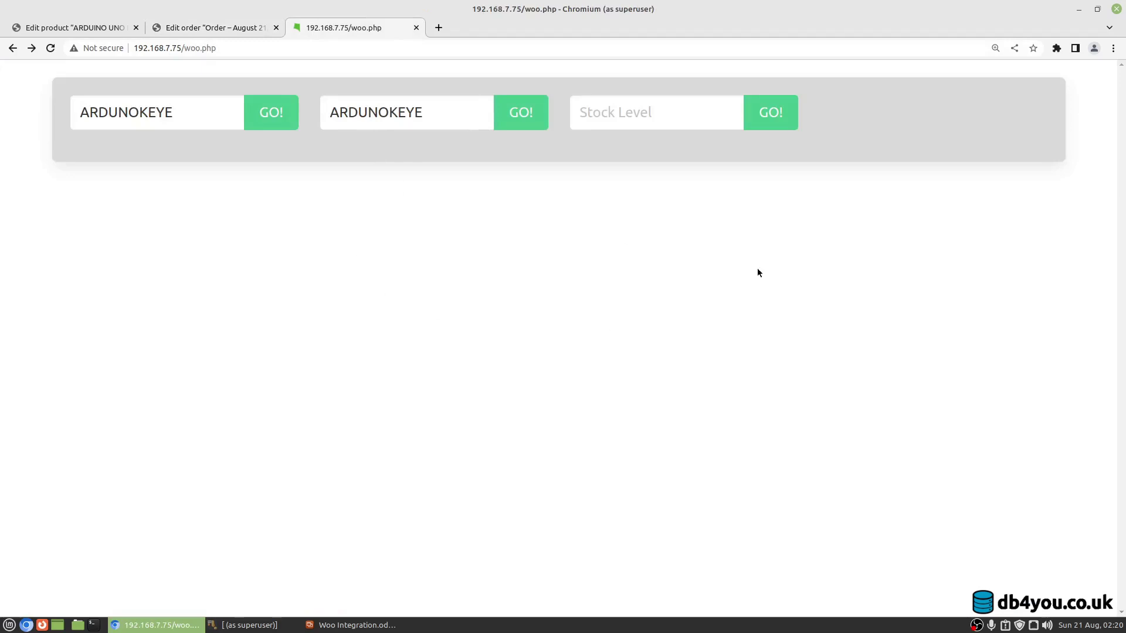
{"action": "left_click", "coordinate": [505, 116]}
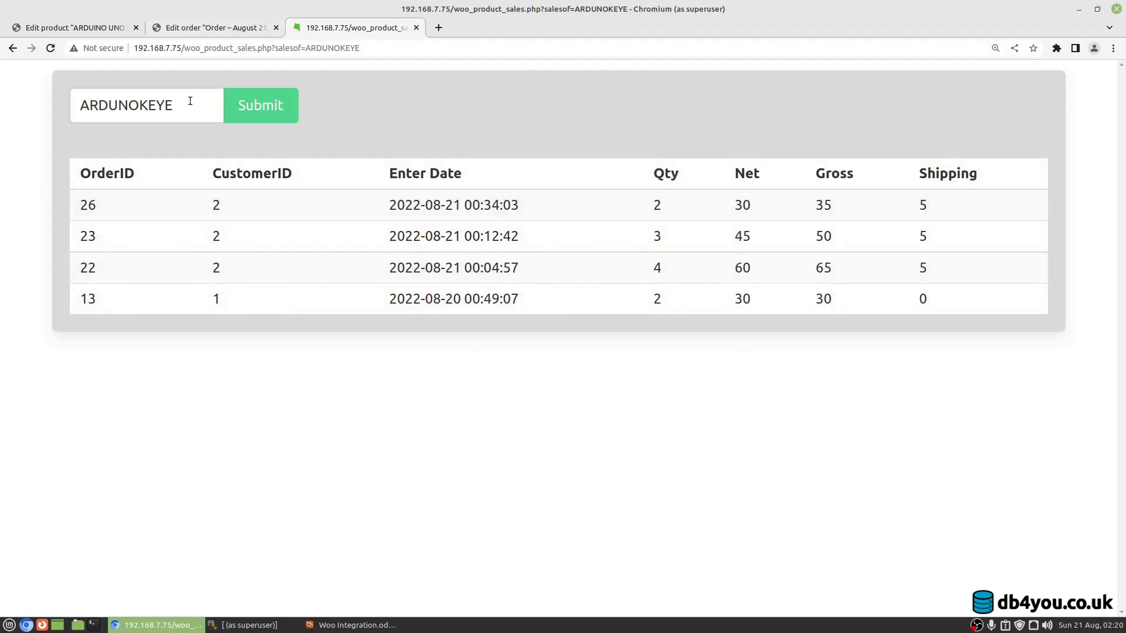
{"action": "double_click", "coordinate": [90, 235]}
{"action": "double_click", "coordinate": [88, 266]}
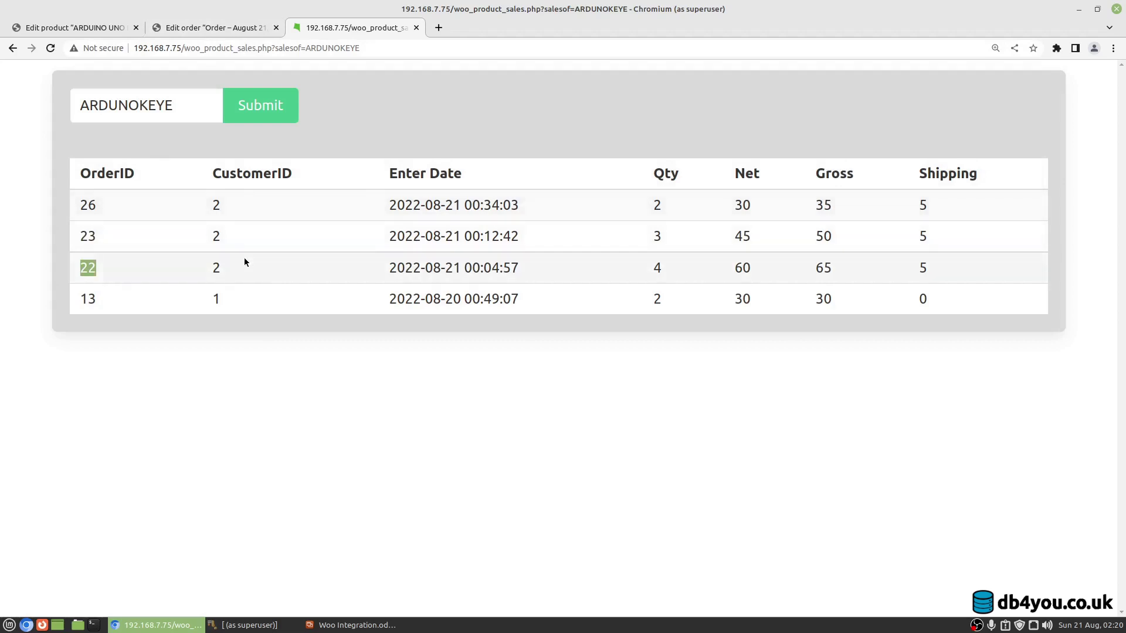
Show the WooCommerce order again, switch briefly to the Woo Integration.odp slides in LibreOffice Impress, and return to Chromium
{"action": "left_click", "coordinate": [218, 30]}
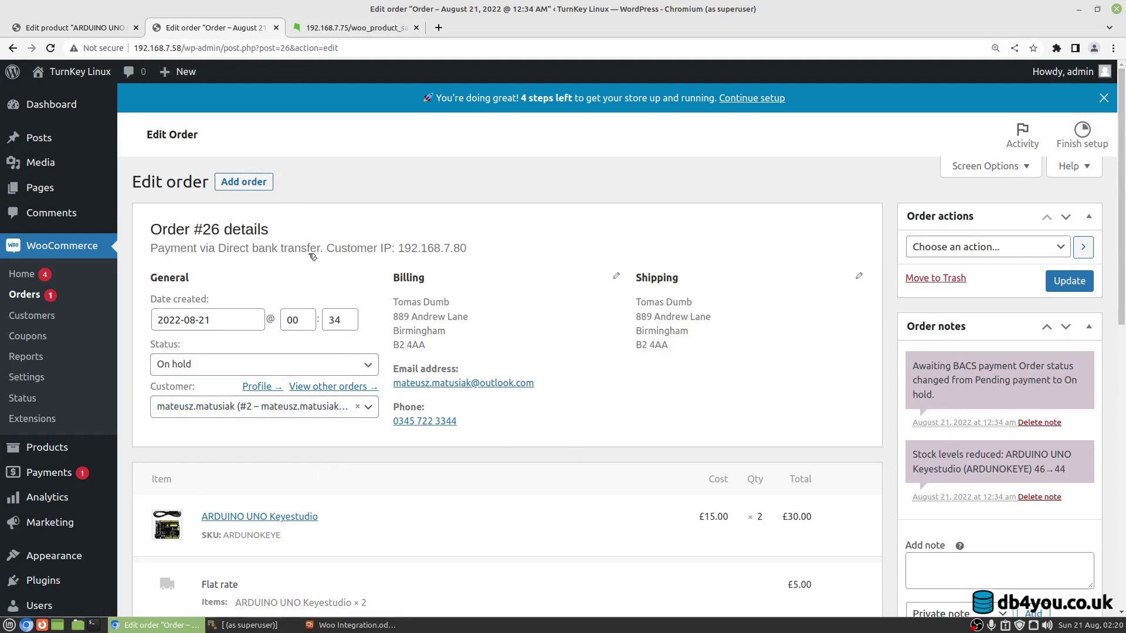
{"action": "left_click", "coordinate": [335, 625]}
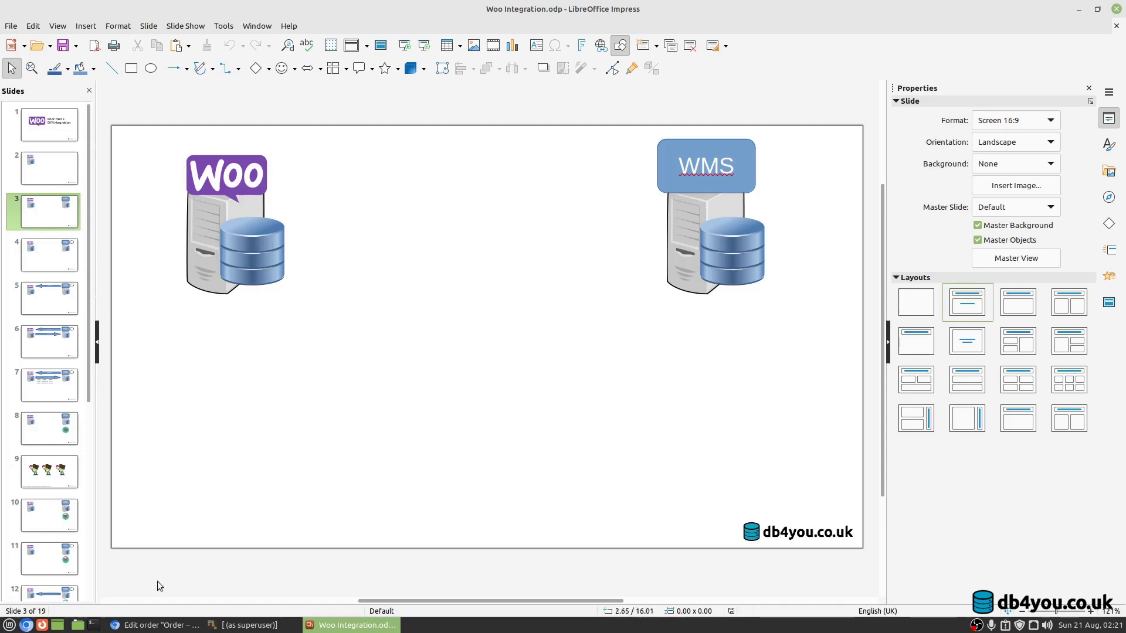
{"action": "left_click", "coordinate": [157, 625]}
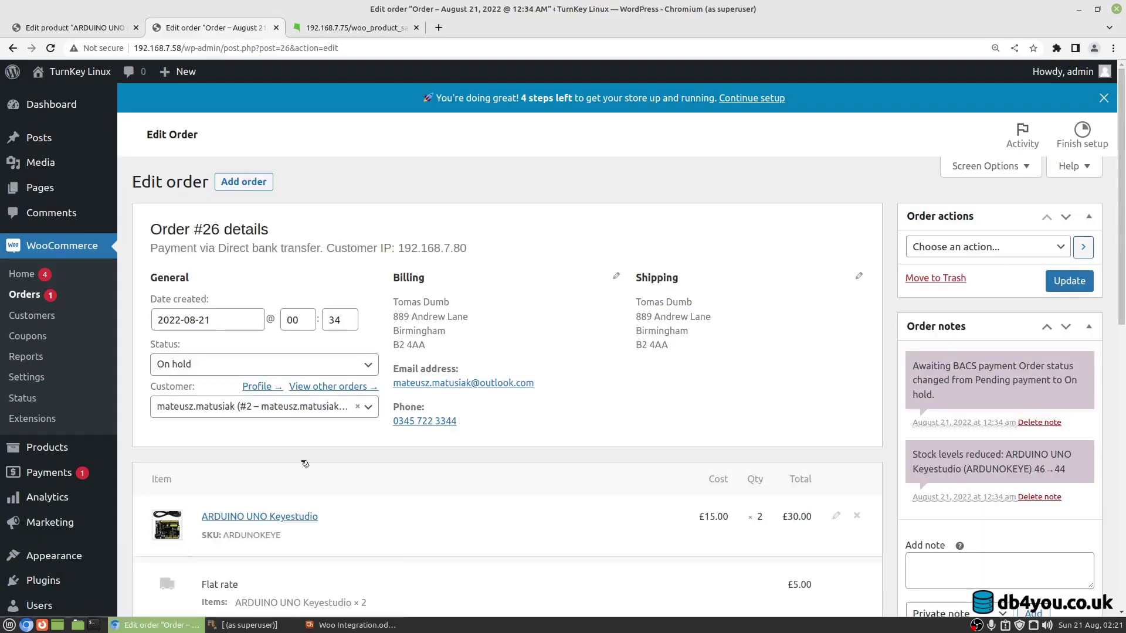
View the ARDUINO UNO Keyestudio product's inventory data, and take the sales results page back to the woo.php query form
{"action": "left_click", "coordinate": [339, 33]}
{"action": "left_click", "coordinate": [83, 30]}
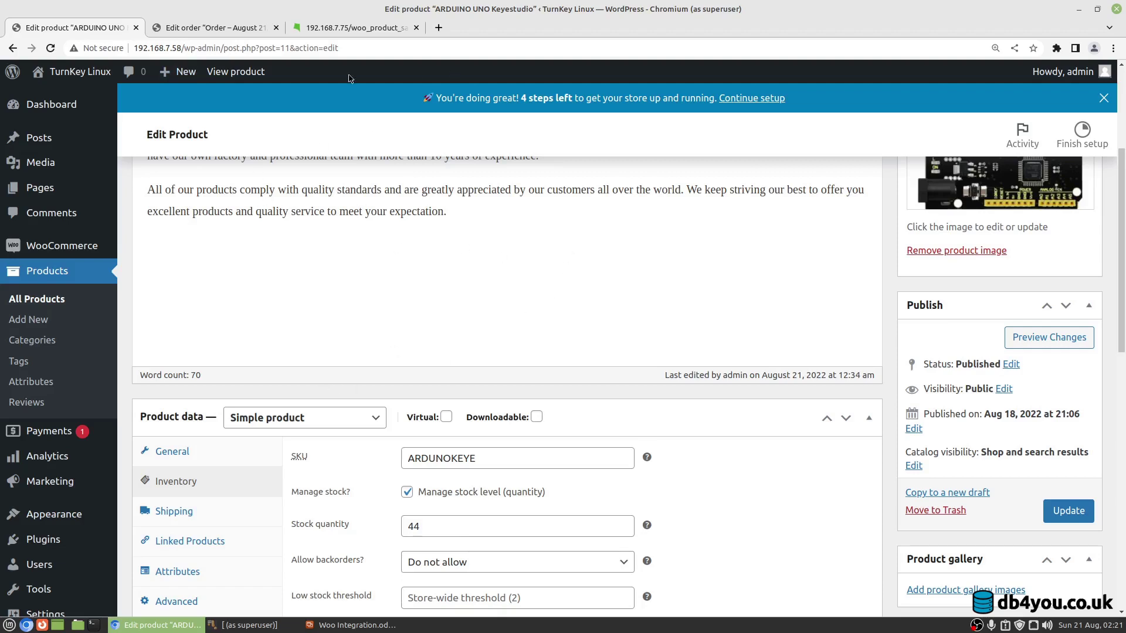
{"action": "left_click", "coordinate": [353, 34]}
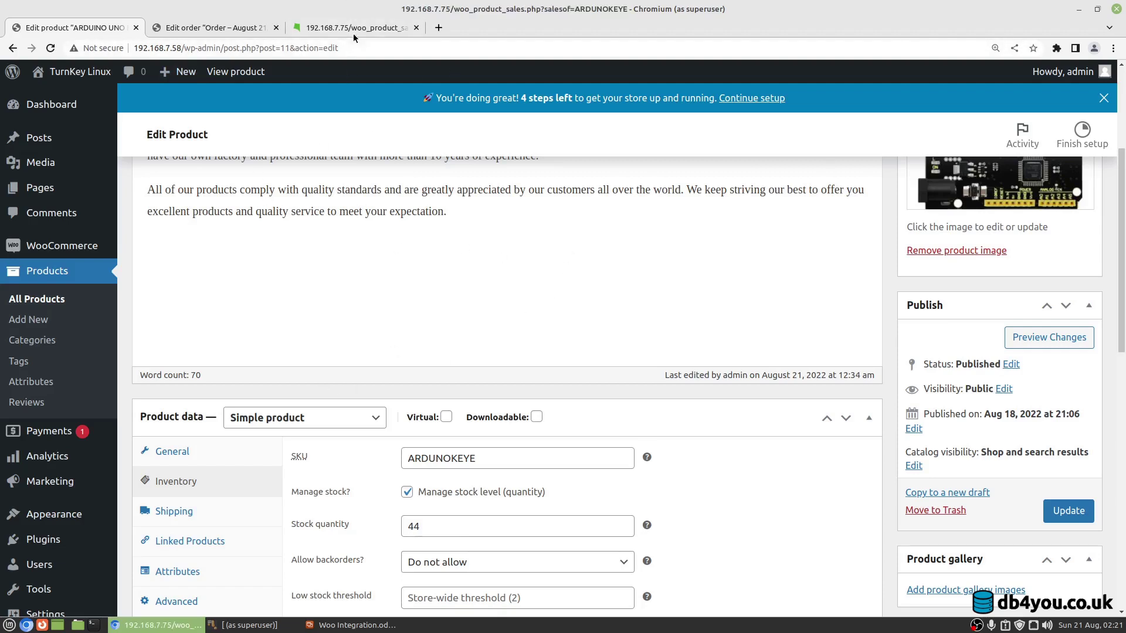
{"action": "left_click", "coordinate": [12, 48]}
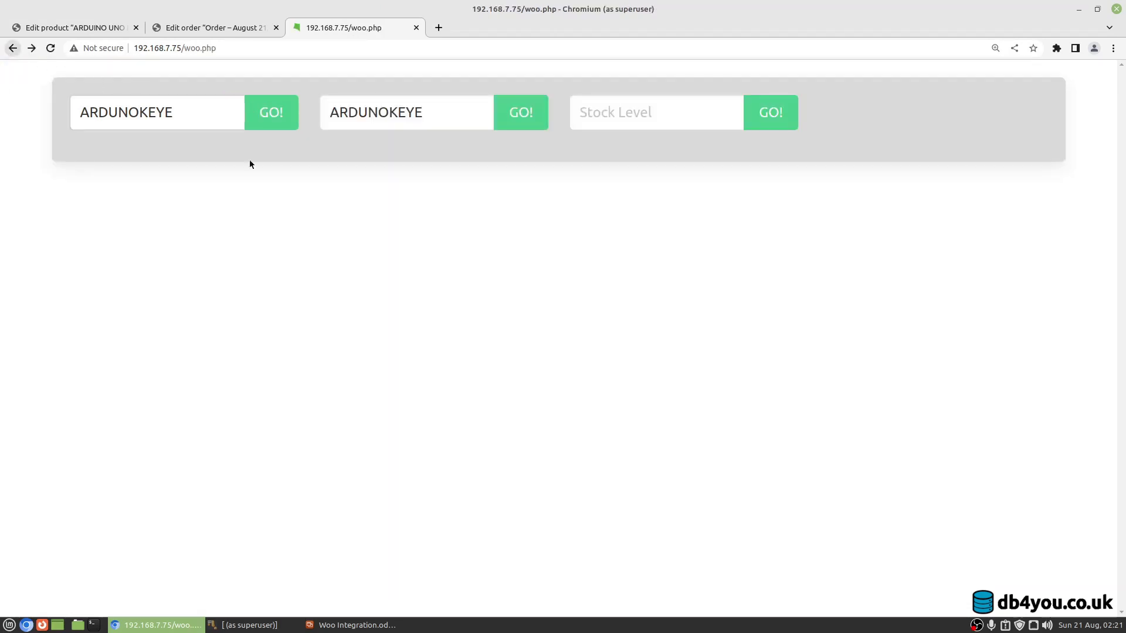
{"action": "left_click", "coordinate": [92, 27]}
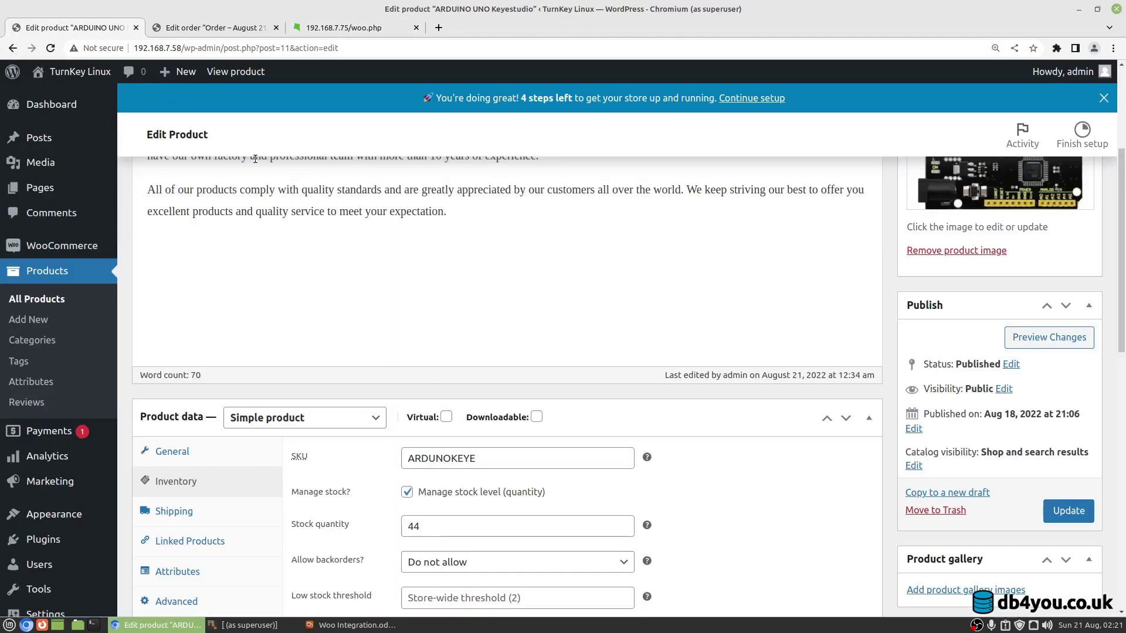